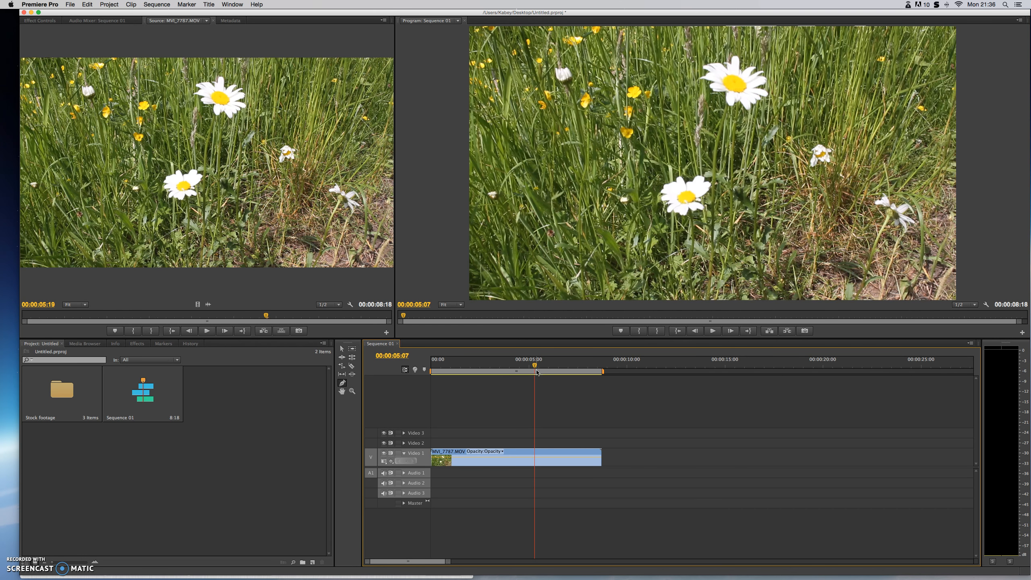
# Expand the Color Correction group of the video effects and select Fast Color Corrector.
pyautogui.click(143, 346)
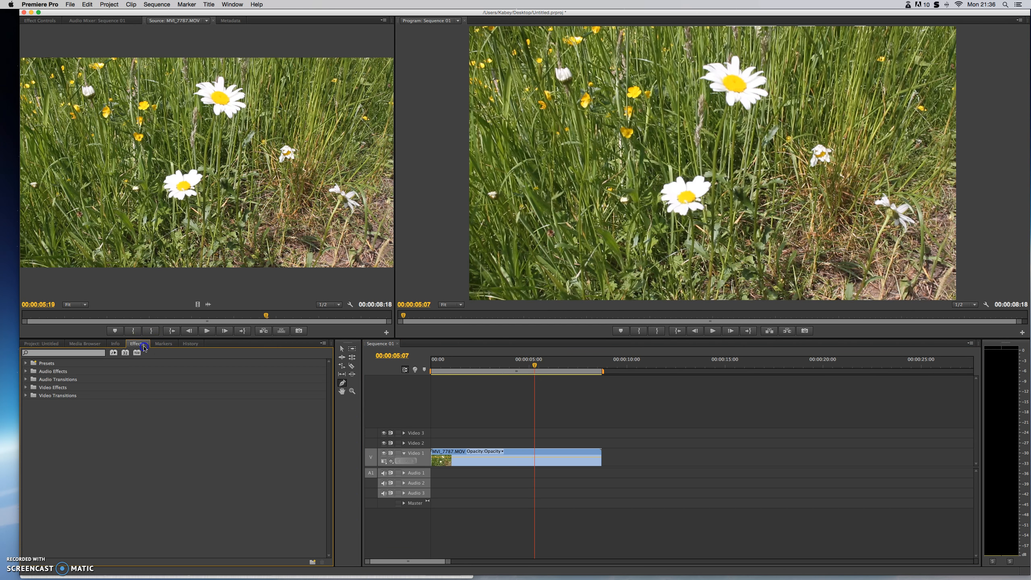
pyautogui.click(25, 388)
pyautogui.click(56, 353)
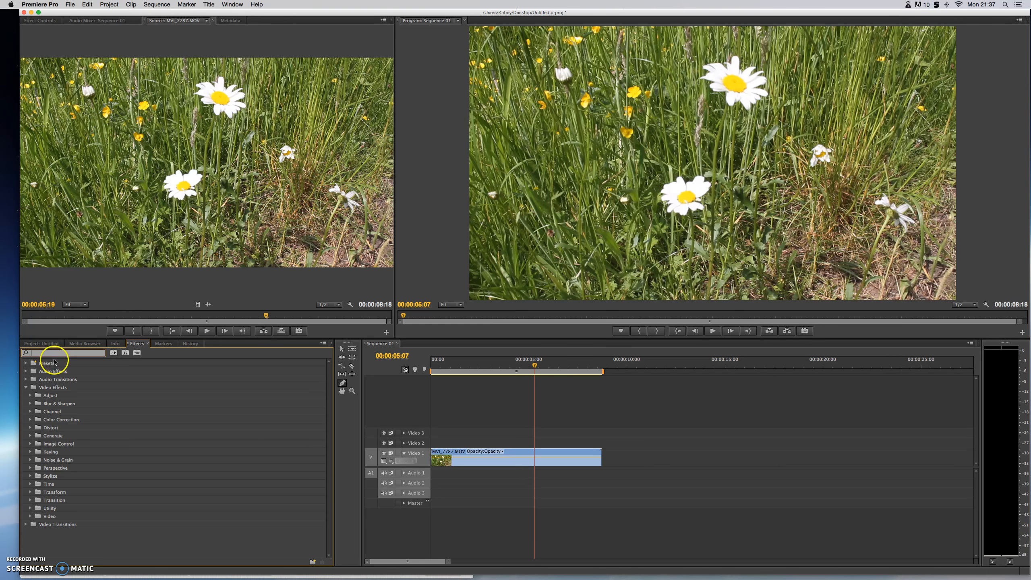
pyautogui.click(30, 421)
pyautogui.scroll(-1, 93, 474)
pyautogui.scroll(-2, 93, 475)
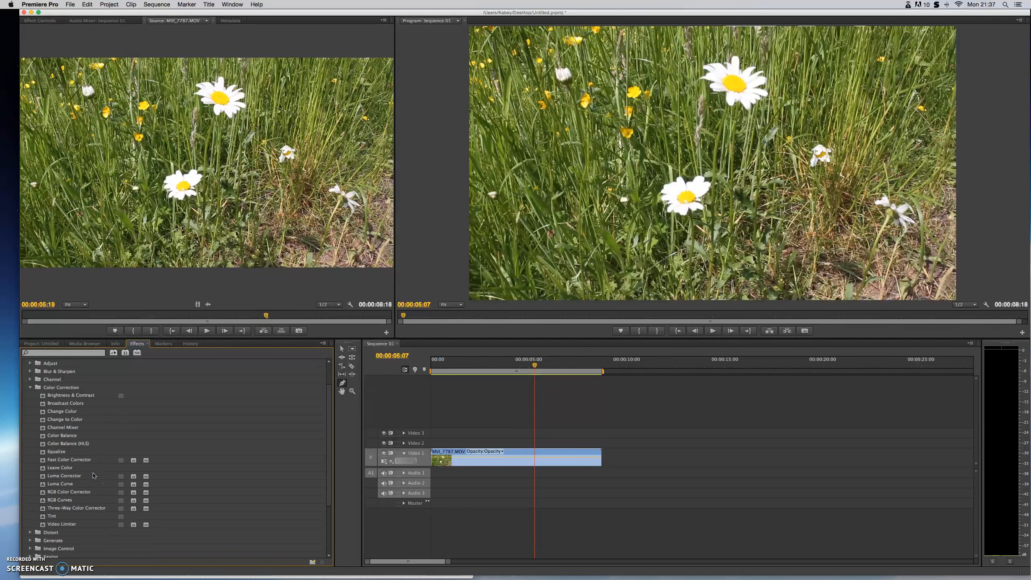
pyautogui.click(79, 462)
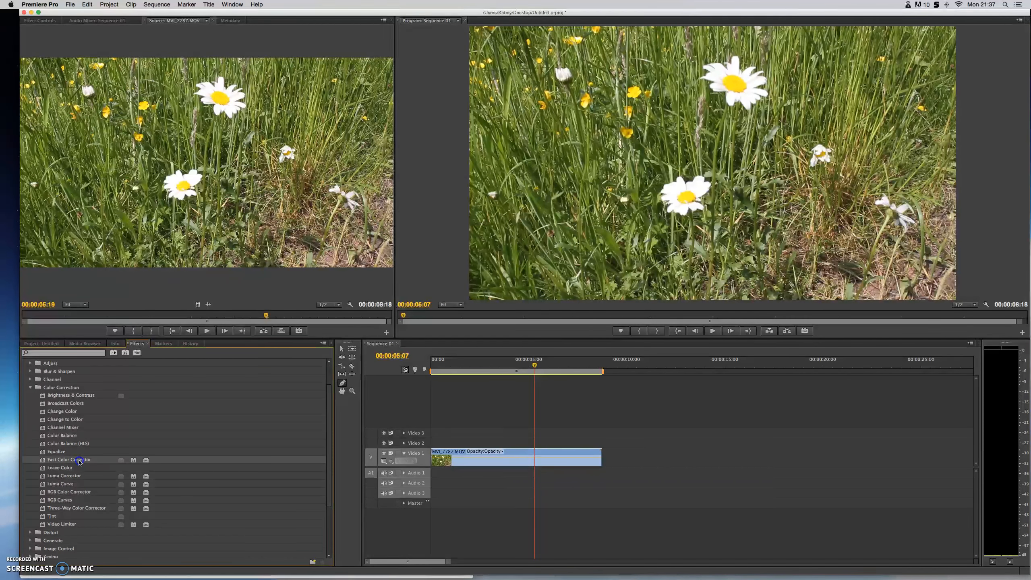
# Create an adjustment layer and place it on Video 2 above the whole MVI_7787.MOV clip.
pyautogui.click(42, 343)
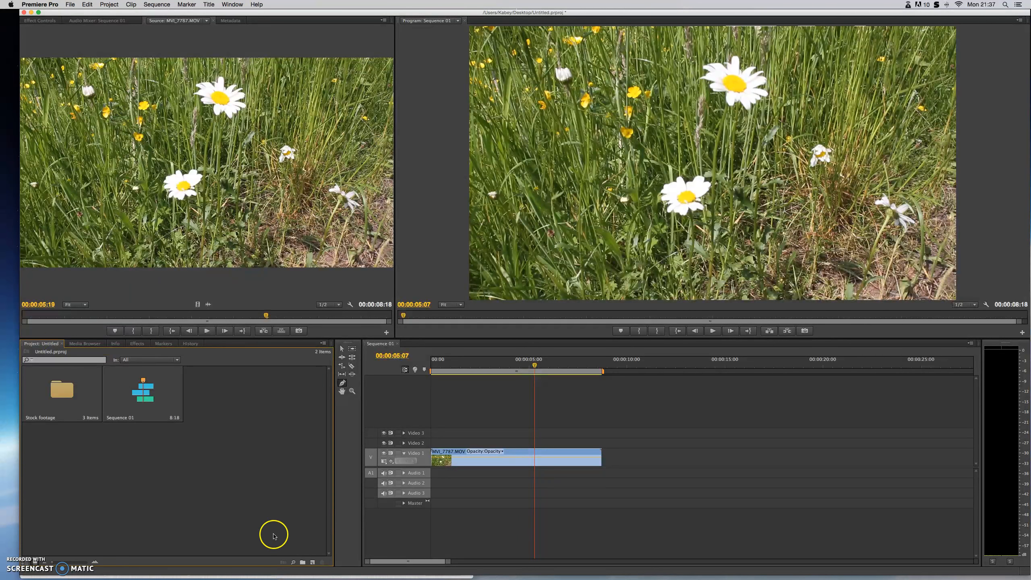
pyautogui.click(312, 563)
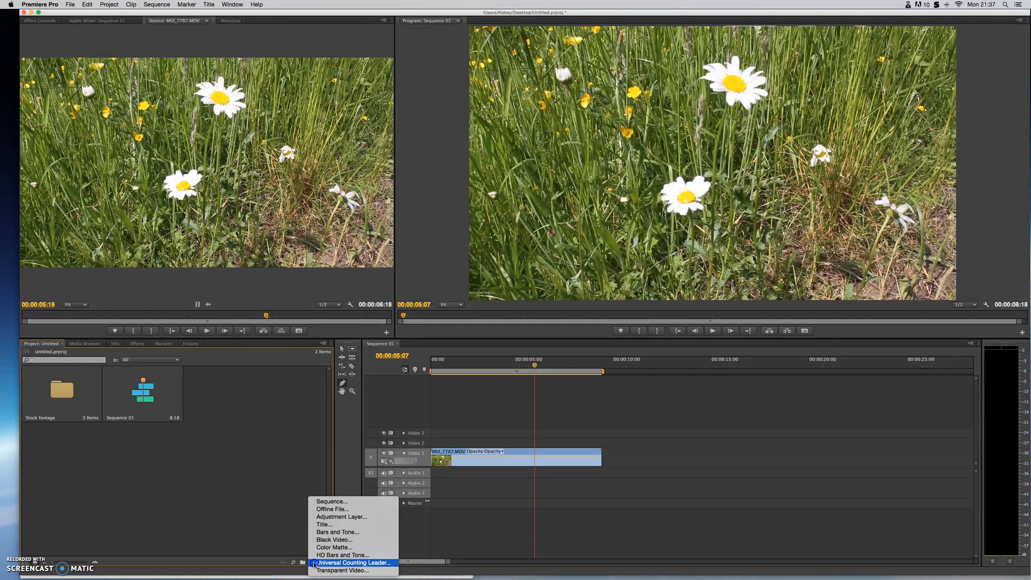
pyautogui.click(337, 517)
pyautogui.click(565, 330)
pyautogui.moveTo(215, 394); pyautogui.dragTo(602, 441)
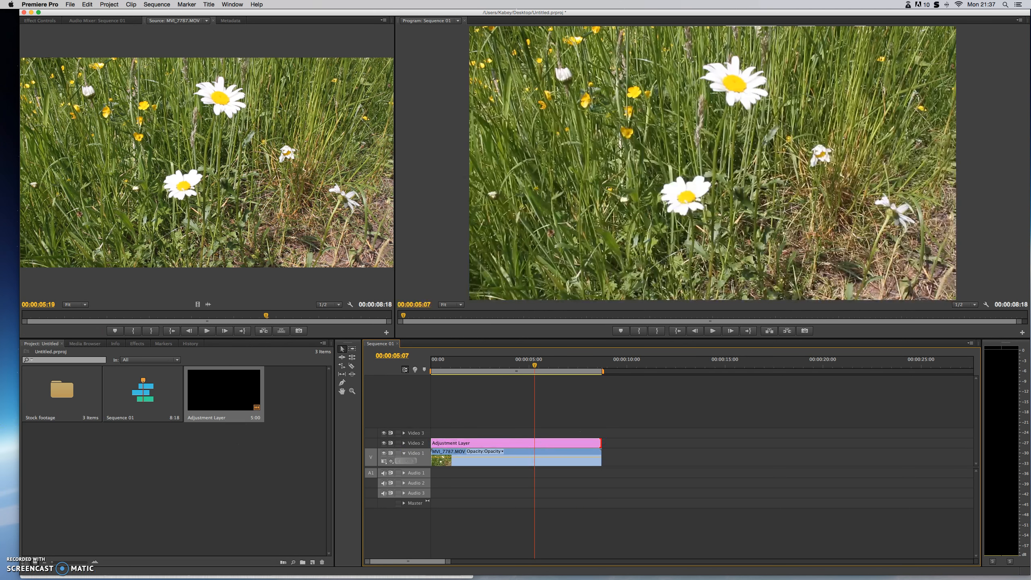
# Apply Fast Color Corrector to the adjustment layer on Video 2 and show its effect settings.
pyautogui.click(134, 344)
pyautogui.moveTo(77, 460); pyautogui.dragTo(459, 444)
pyautogui.click(31, 22)
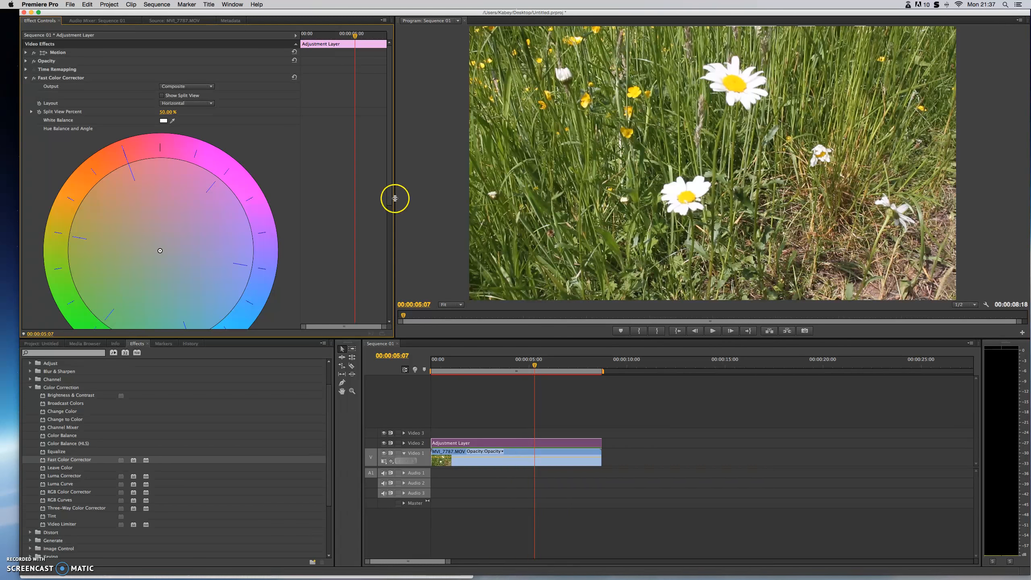
# Shift the Fast Color Corrector balance toward blue at a magnitude of about 83.5 and compare the image with Video 2 hidden and shown.
pyautogui.click(389, 216)
pyautogui.moveTo(390, 216); pyautogui.dragTo(390, 232)
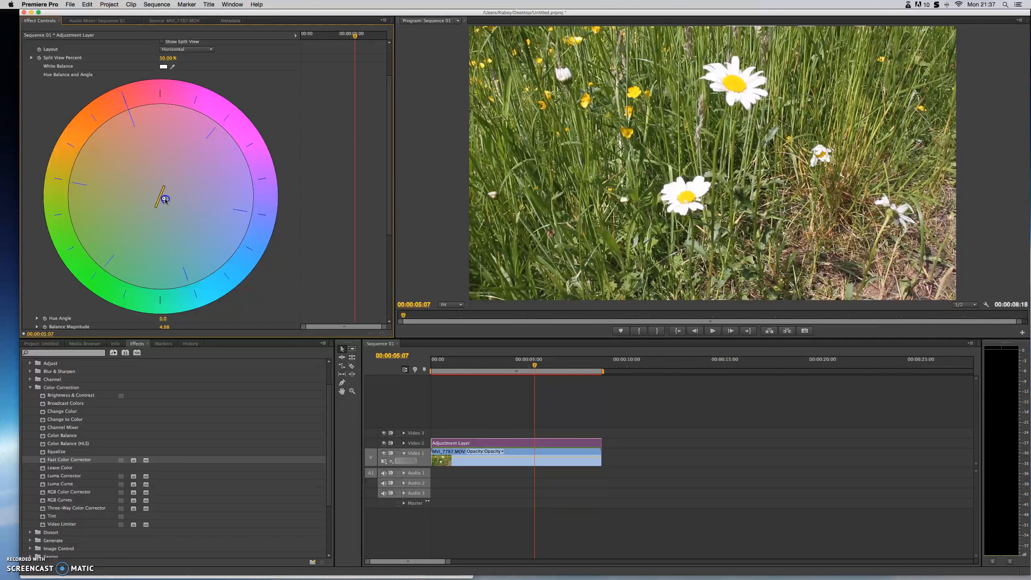
pyautogui.moveTo(181, 208); pyautogui.dragTo(209, 226)
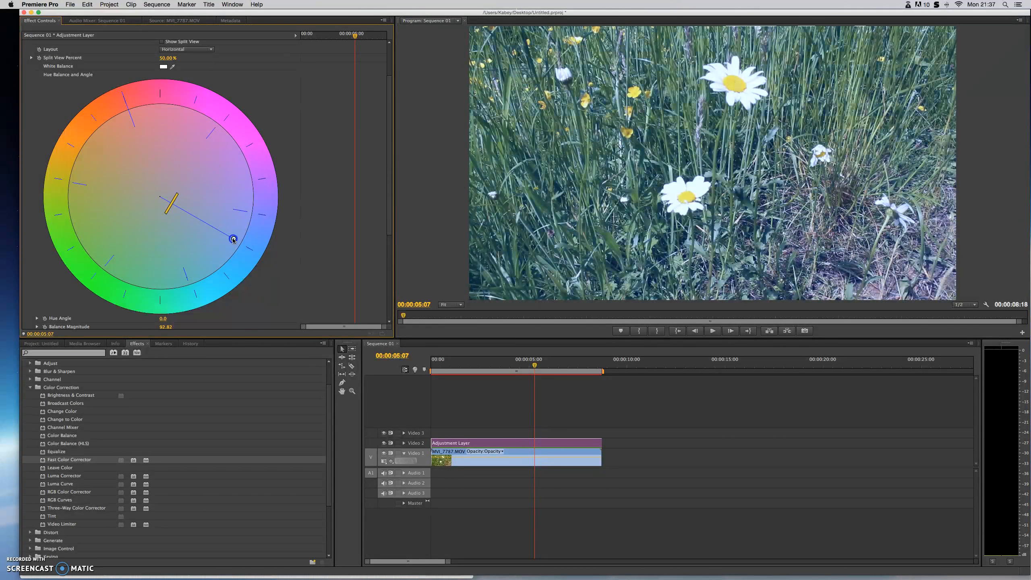
pyautogui.moveTo(229, 239)
pyautogui.mouseDown()
pyautogui.moveTo(96, 139)
pyautogui.moveTo(214, 240)
pyautogui.moveTo(245, 205)
pyautogui.moveTo(186, 279)
pyautogui.moveTo(222, 238)
pyautogui.mouseUp()
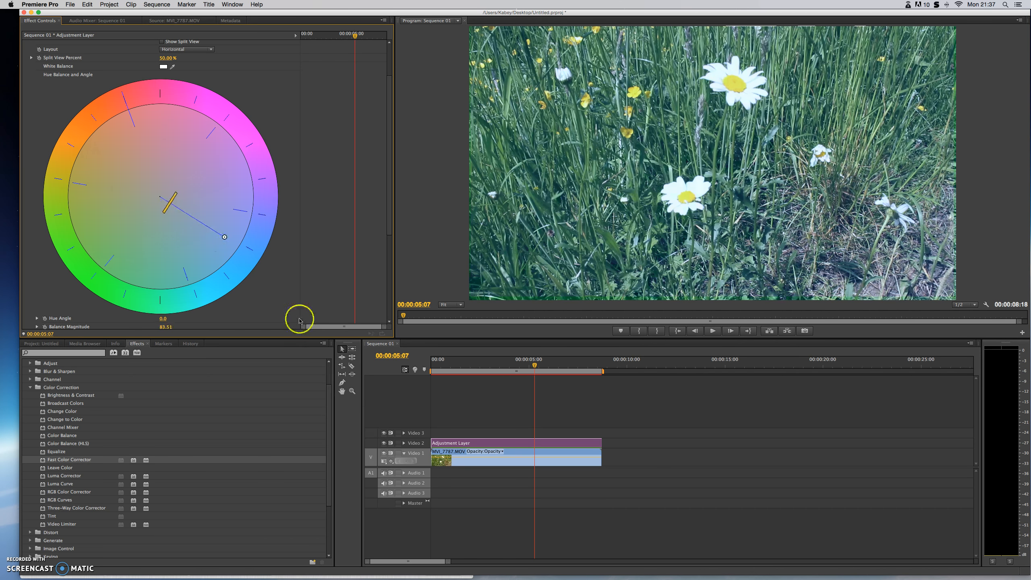
pyautogui.click(384, 443)
pyautogui.click(384, 443)
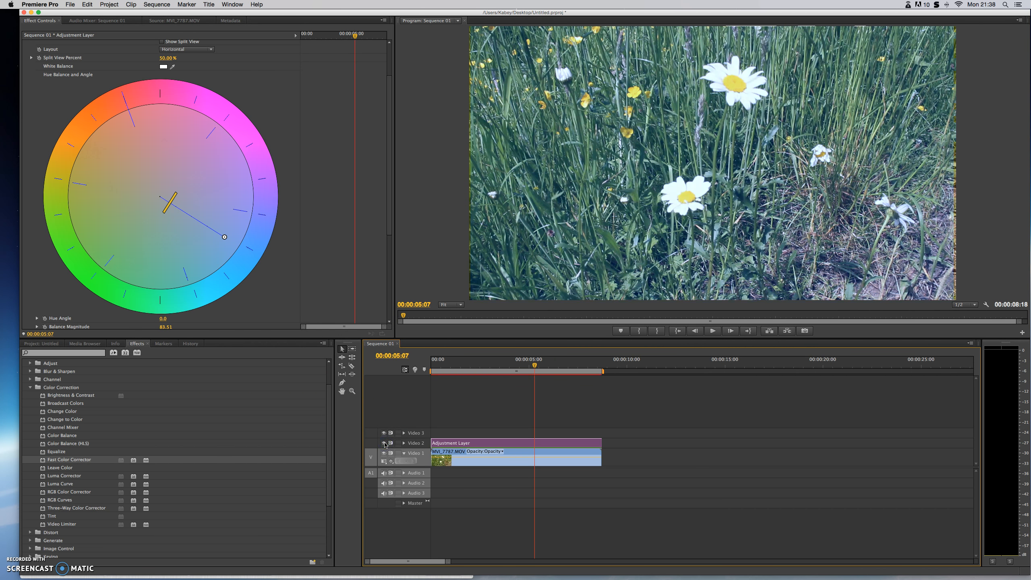
# Apply Tint to the adjustment layer and map its black to the saturated blue 1327A7.
pyautogui.moveTo(328, 429); pyautogui.dragTo(328, 459)
pyautogui.moveTo(51, 451); pyautogui.dragTo(460, 444)
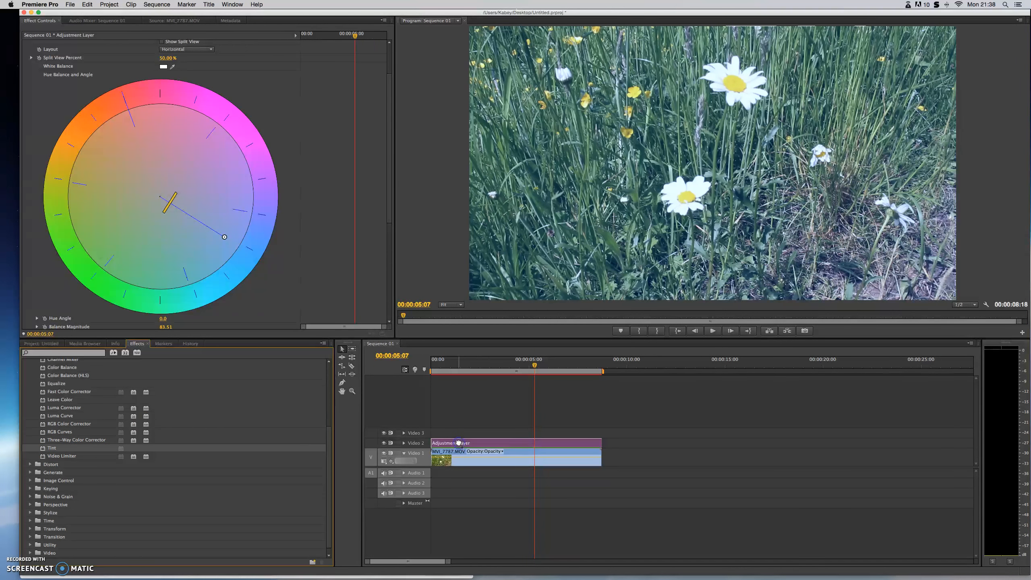
pyautogui.moveTo(389, 165); pyautogui.dragTo(383, 274)
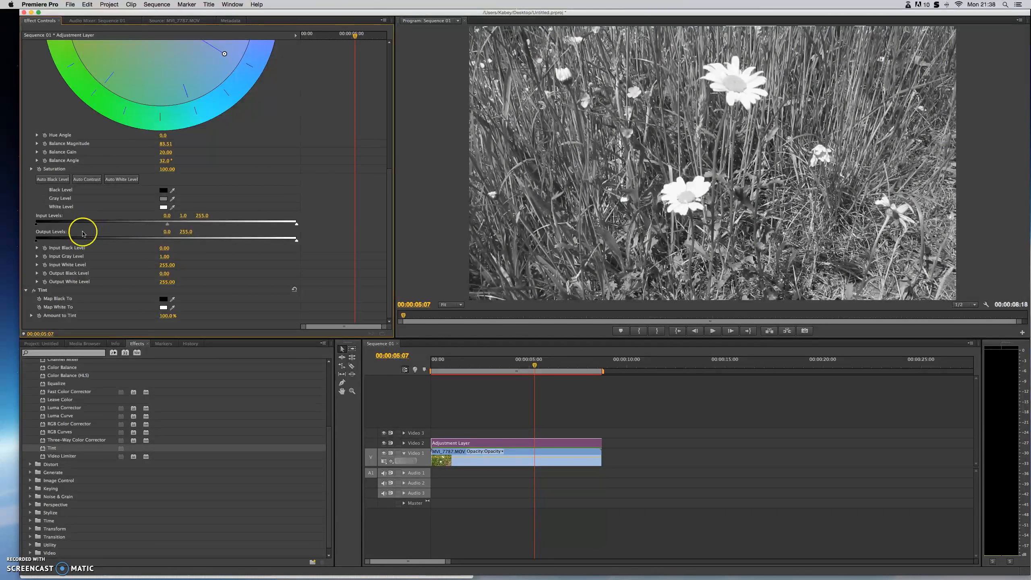
pyautogui.click(164, 300)
pyautogui.click(163, 299)
pyautogui.click(536, 210)
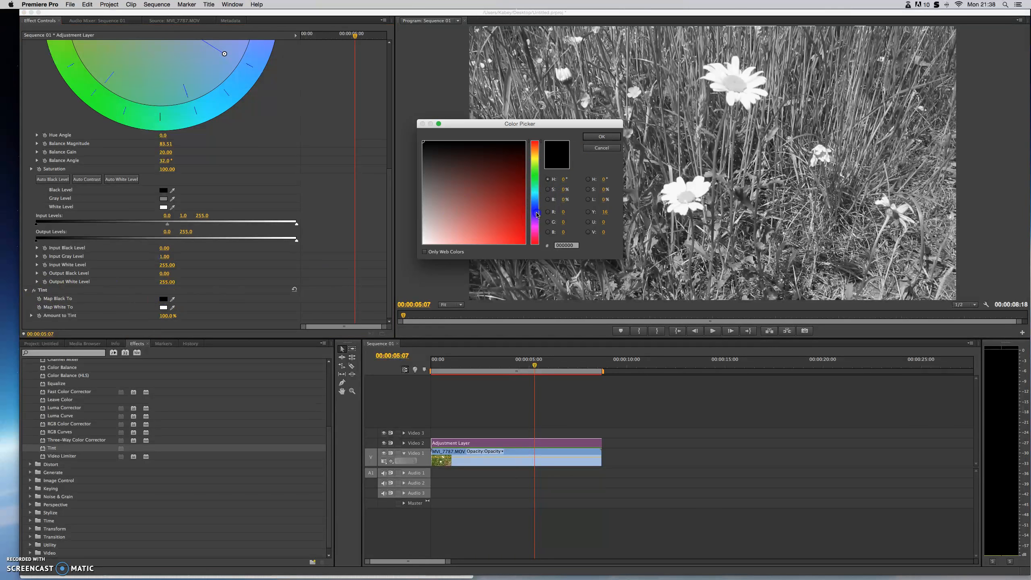
pyautogui.click(511, 210)
pyautogui.click(531, 207)
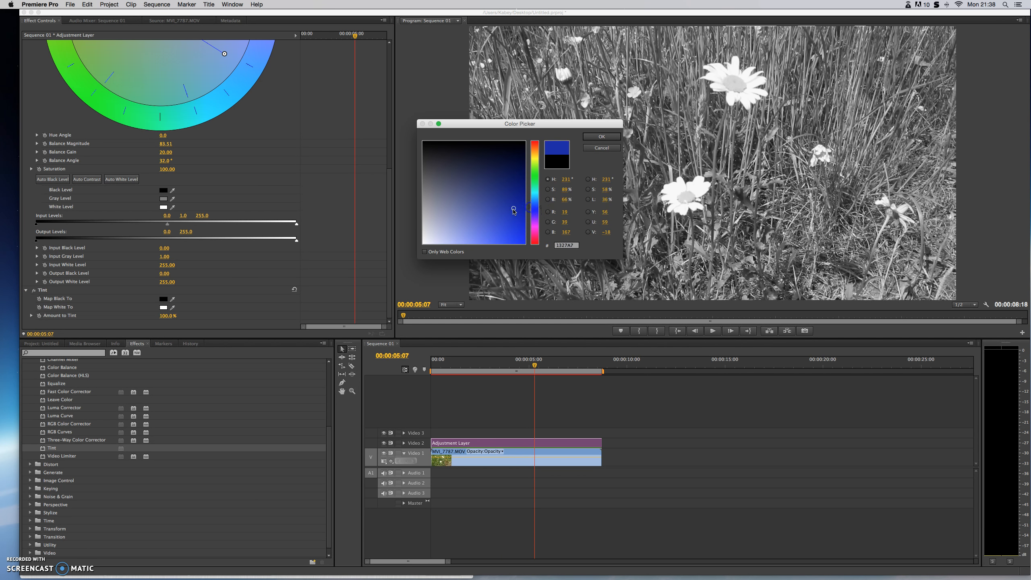
pyautogui.click(602, 136)
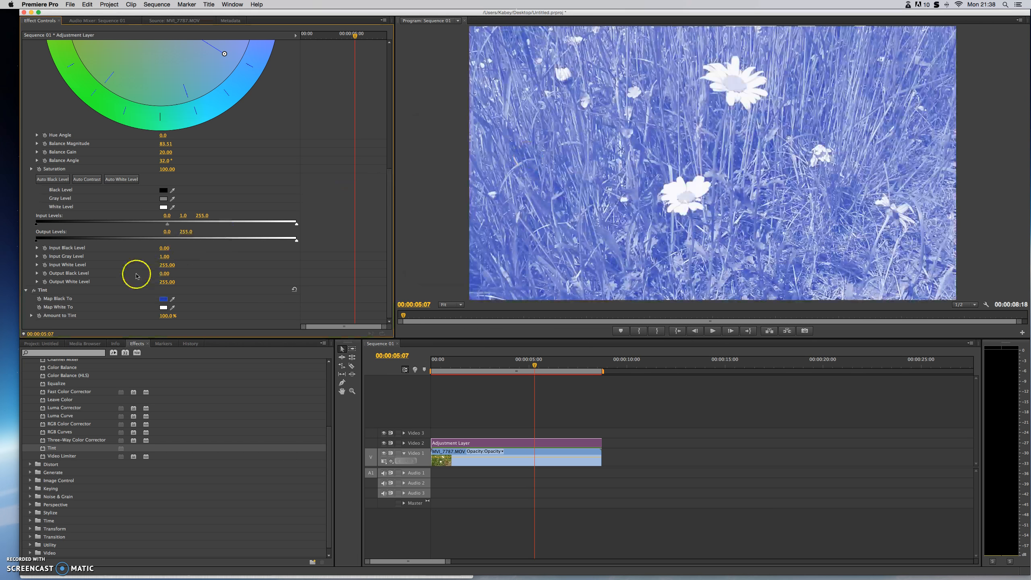
# Set the Amount to Tint to 25% and compare the look with Video 2 hidden and shown.
pyautogui.moveTo(163, 317); pyautogui.dragTo(166, 319)
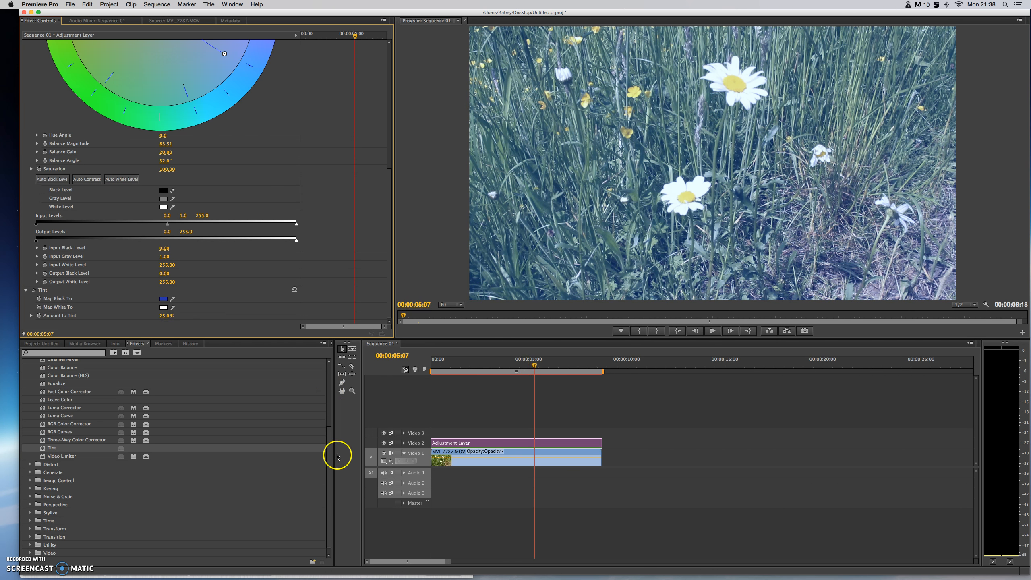
pyautogui.click(384, 443)
pyautogui.click(384, 444)
pyautogui.moveTo(534, 367)
pyautogui.mouseDown()
pyautogui.moveTo(481, 367)
pyautogui.moveTo(560, 371)
pyautogui.moveTo(549, 372)
pyautogui.mouseUp()
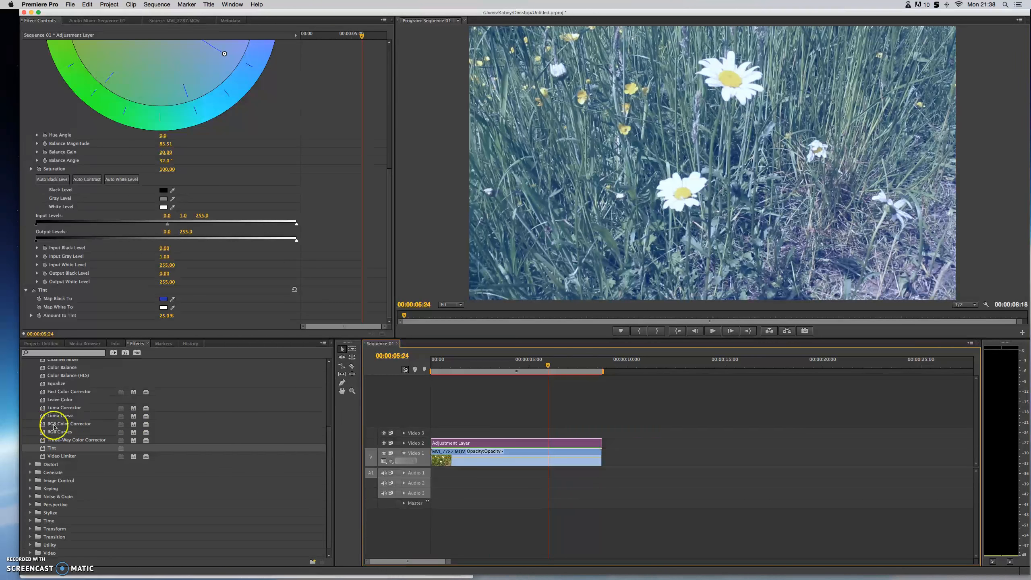
# Apply the Noise effect from the Noise & Grain group to the adjustment layer.
pyautogui.click(327, 466)
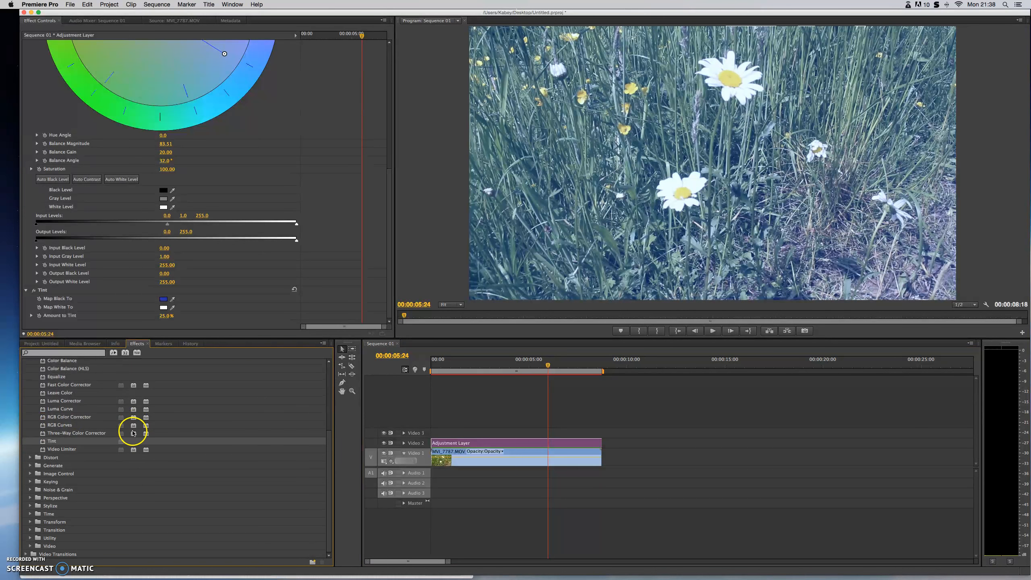
pyautogui.click(31, 490)
pyautogui.click(93, 481)
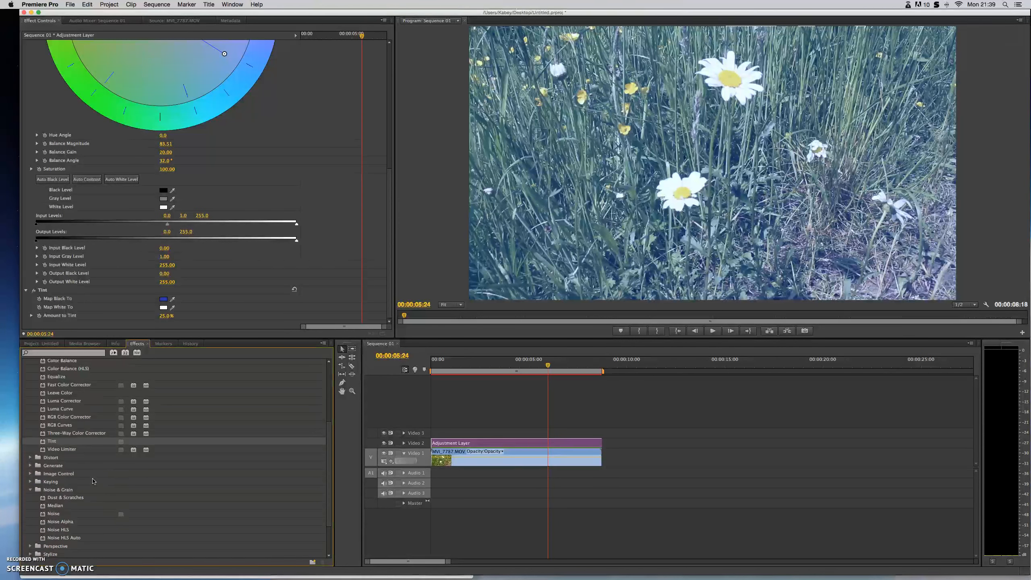
pyautogui.click(46, 516)
pyautogui.moveTo(46, 516); pyautogui.dragTo(431, 446)
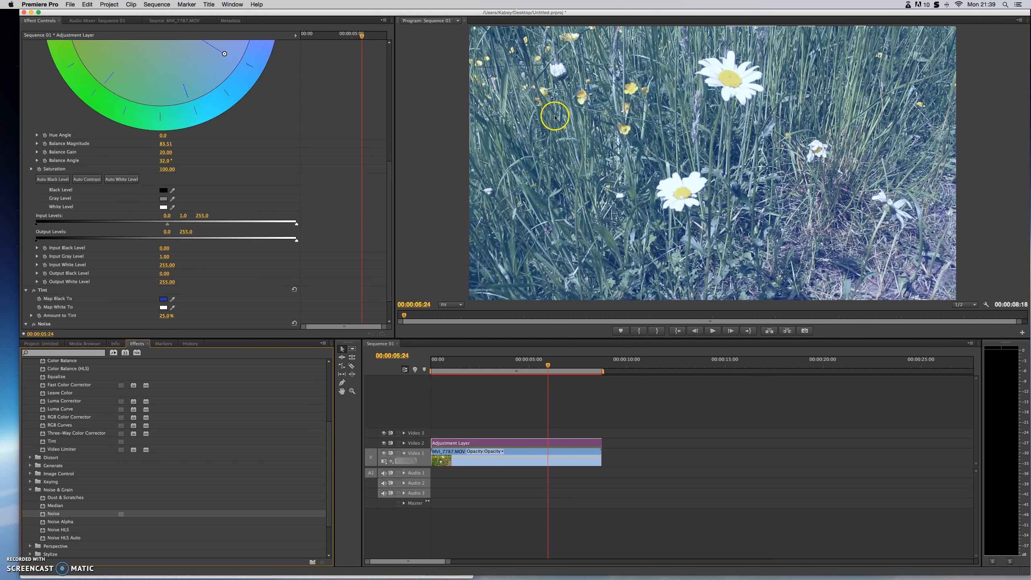
# Set the Amount of Noise to 21% and check the grain at several frames of the clip.
pyautogui.scroll(-3, 389, 214)
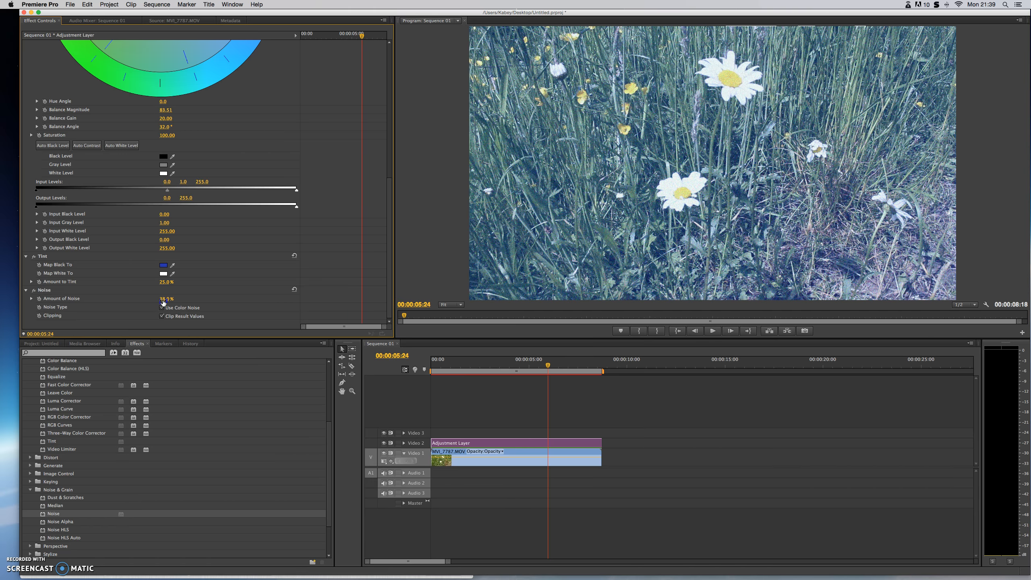
pyautogui.click(166, 299)
pyautogui.click(475, 371)
pyautogui.moveTo(475, 371); pyautogui.dragTo(577, 361)
pyautogui.click(163, 300)
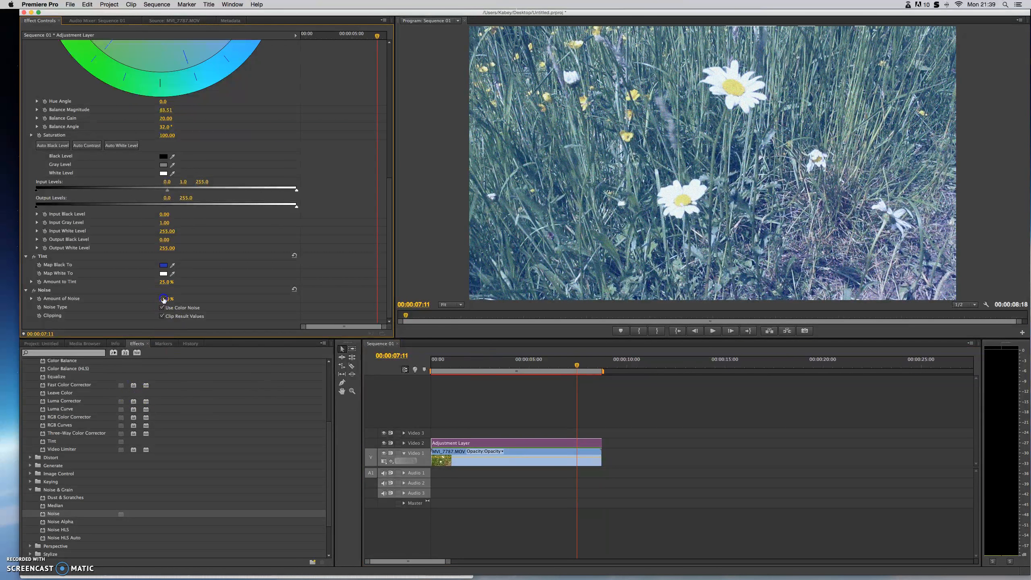
pyautogui.moveTo(581, 364); pyautogui.dragTo(497, 383)
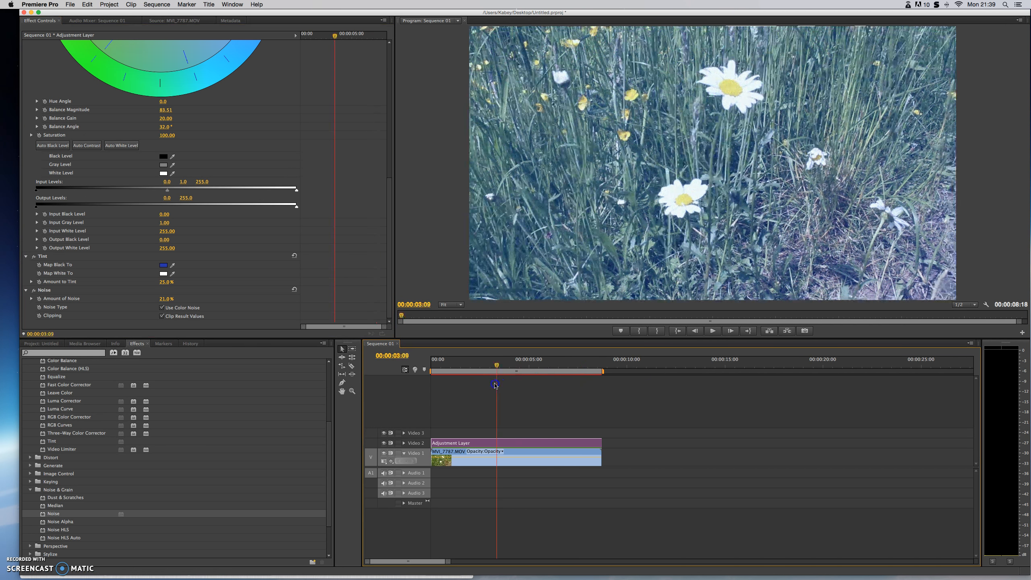
# Compare the footage with and without the adjustment layer and review the finished look at another frame.
pyautogui.click(384, 444)
pyautogui.click(384, 443)
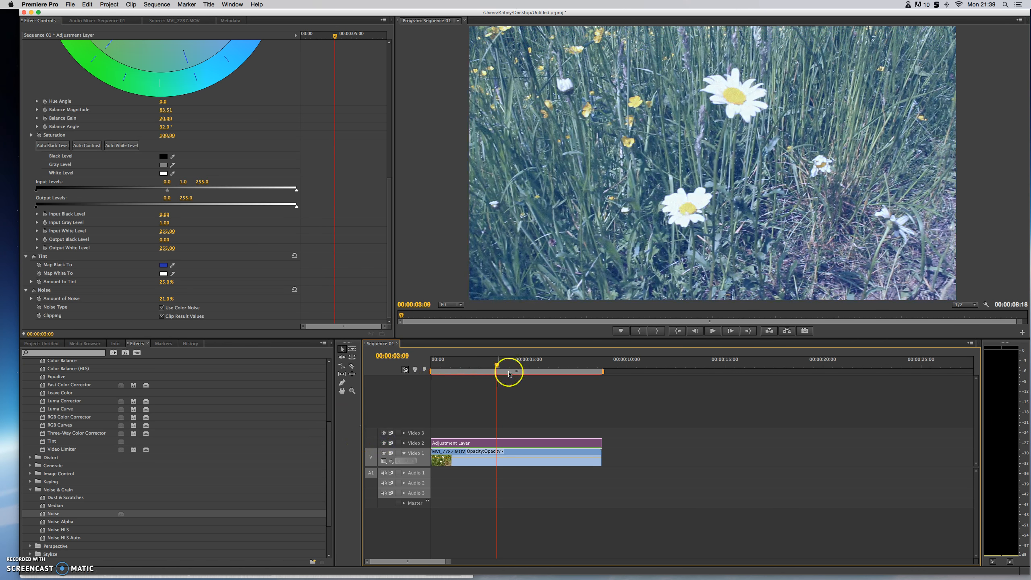
pyautogui.moveTo(497, 367)
pyautogui.mouseDown()
pyautogui.moveTo(586, 366)
pyautogui.moveTo(514, 374)
pyautogui.mouseUp()
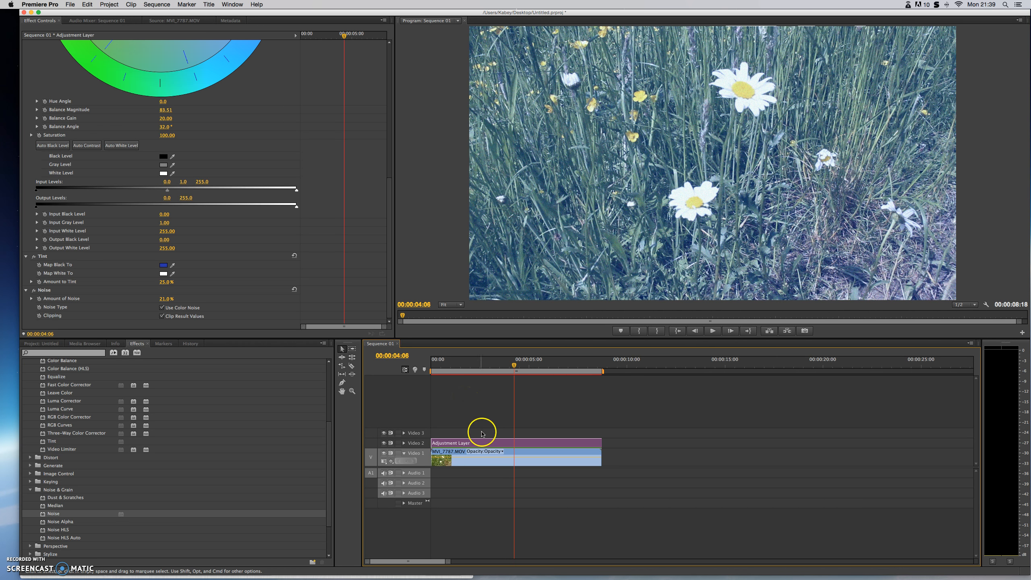
# Delete the graded adjustment layer from Video 2.
pyautogui.click(490, 443)
pyautogui.press('Delete')
pyautogui.click(433, 399)
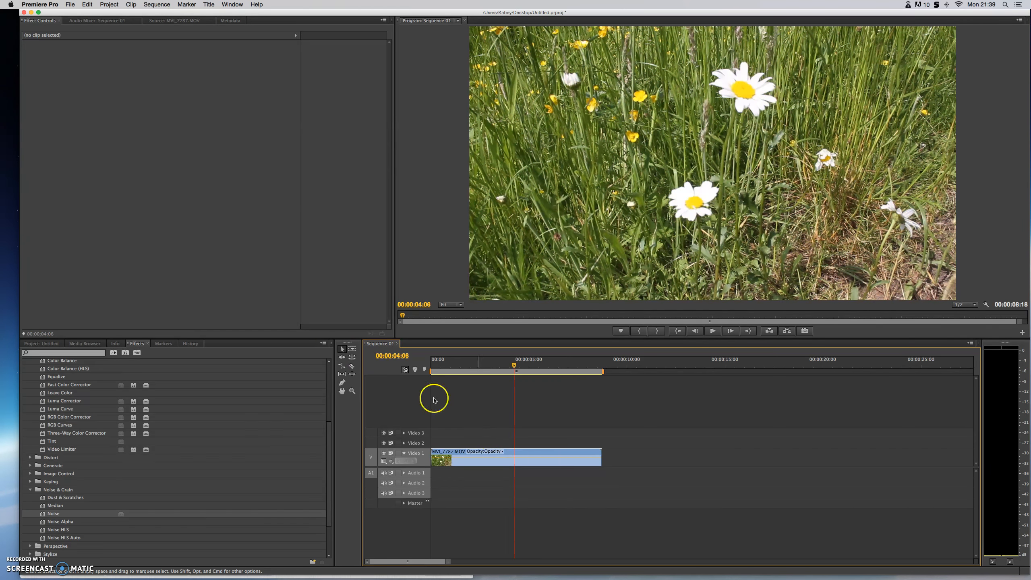
# Create a new 1920 x 1080, 25 fps adjustment layer and place it on Video 2, extended over the whole clip.
pyautogui.click(42, 344)
pyautogui.click(312, 562)
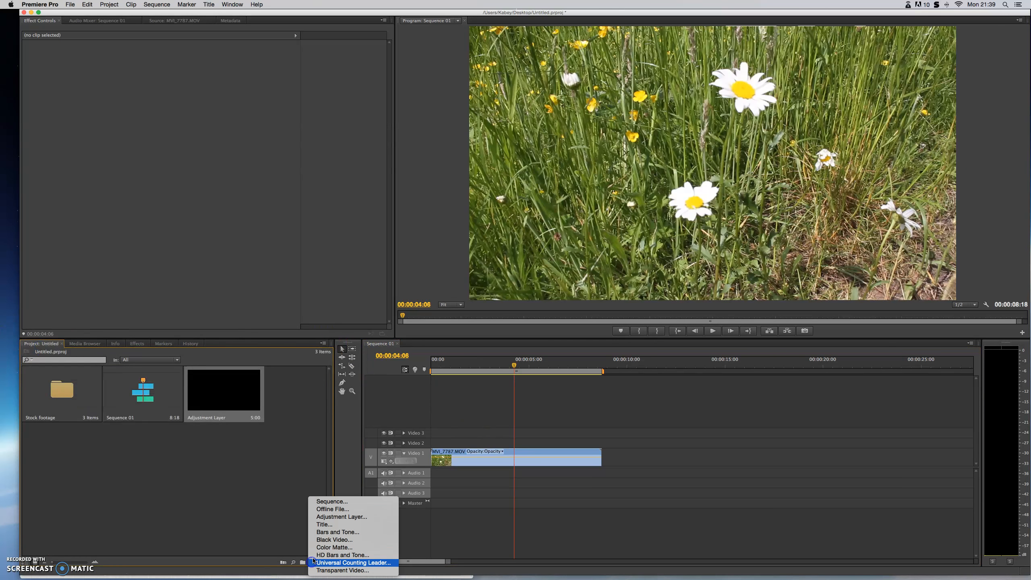
pyautogui.click(340, 517)
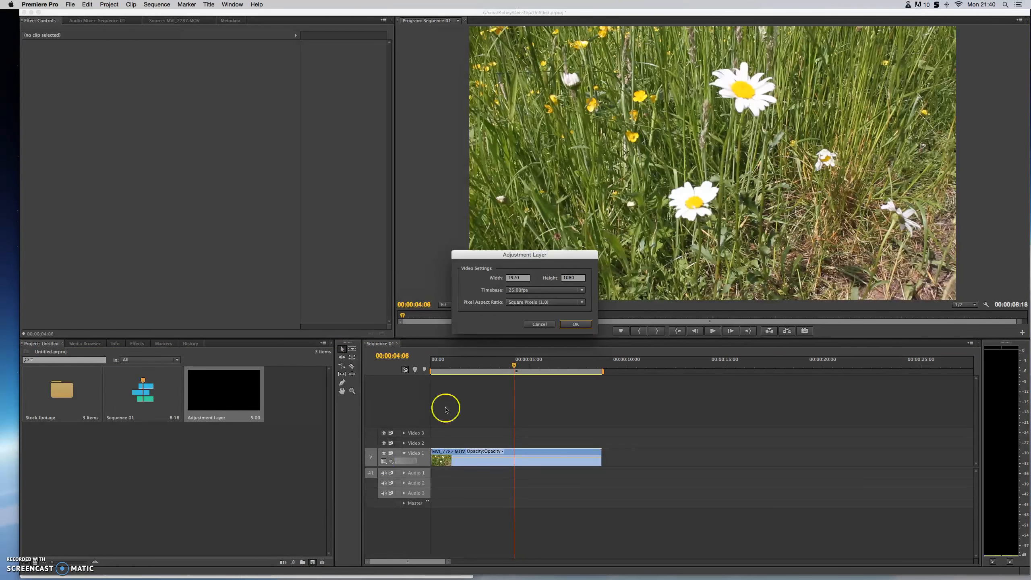
pyautogui.click(575, 324)
pyautogui.moveTo(273, 405); pyautogui.dragTo(431, 443)
pyautogui.moveTo(528, 443); pyautogui.dragTo(601, 443)
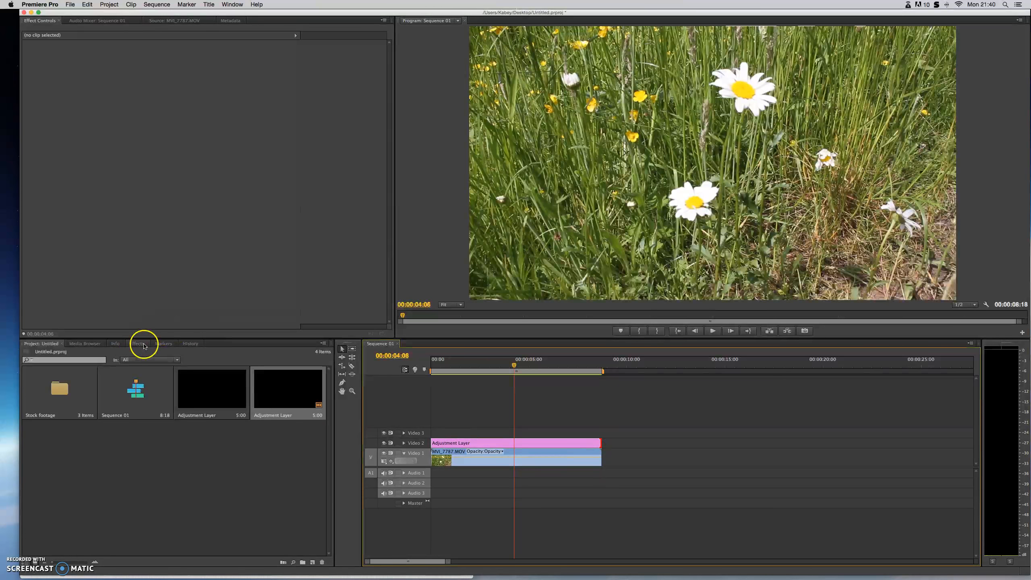
# Apply the Tint effect to the new adjustment layer on Video 2.
pyautogui.click(137, 344)
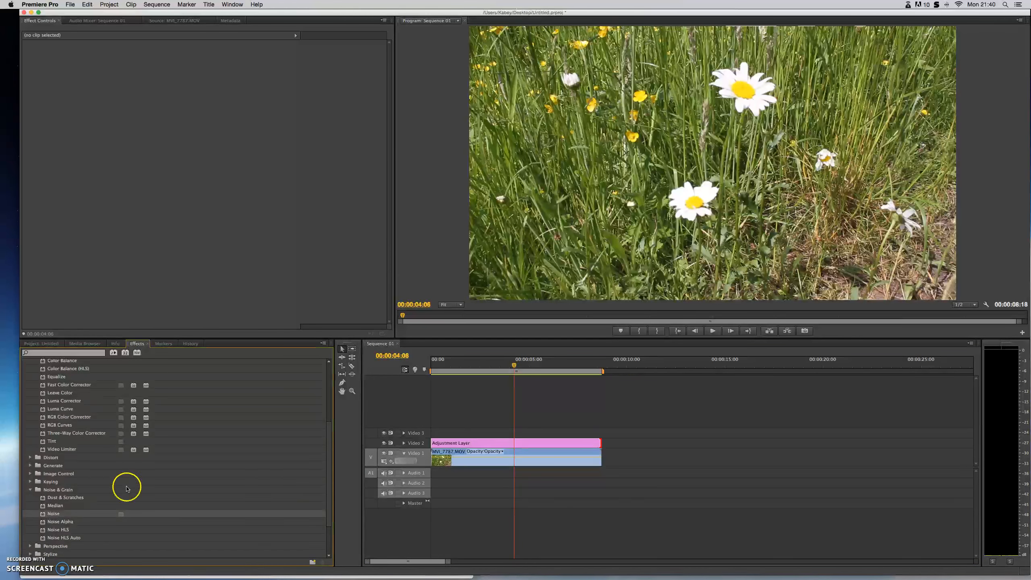
pyautogui.click(54, 442)
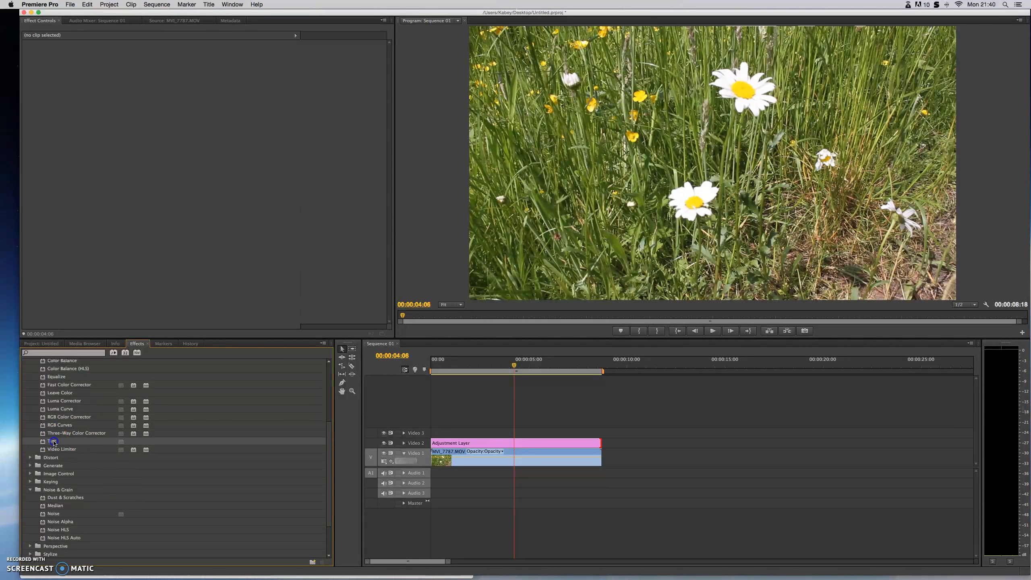
pyautogui.moveTo(72, 440); pyautogui.dragTo(481, 444)
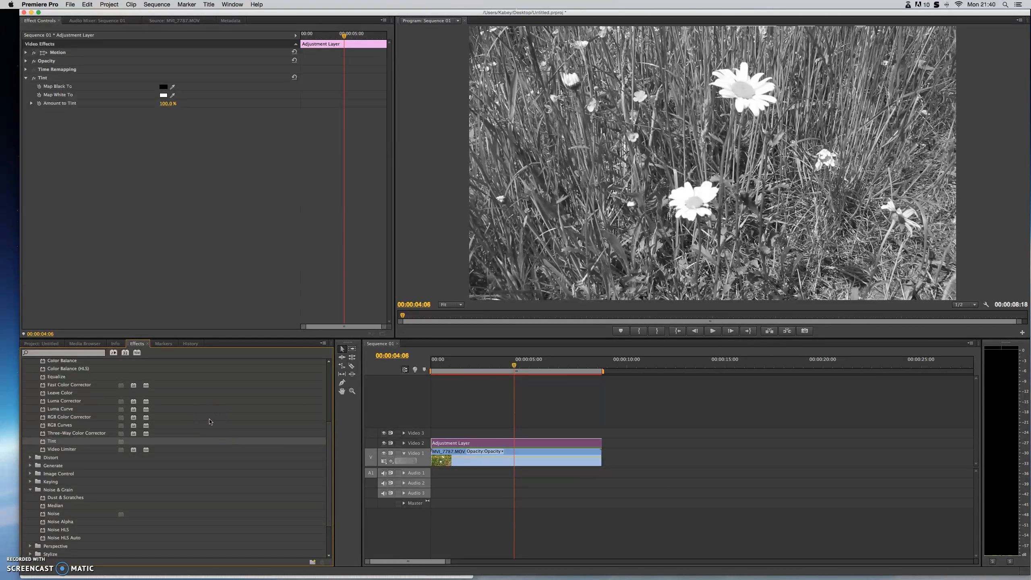
pyautogui.moveTo(329, 433); pyautogui.dragTo(326, 390)
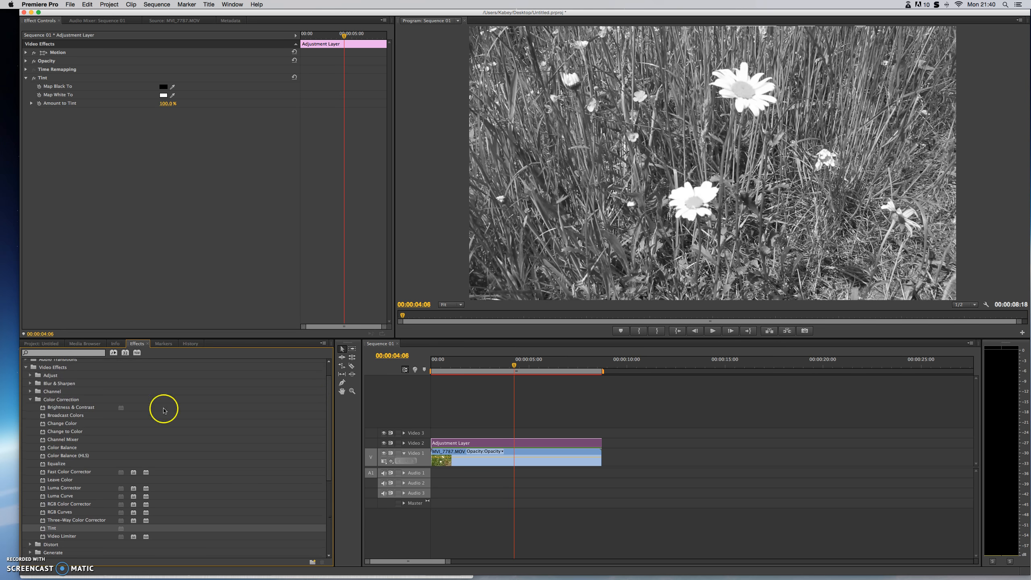
# Apply the Brightness & Contrast effect to the adjustment layer on Video 2.
pyautogui.click(84, 408)
pyautogui.moveTo(95, 407); pyautogui.dragTo(403, 398)
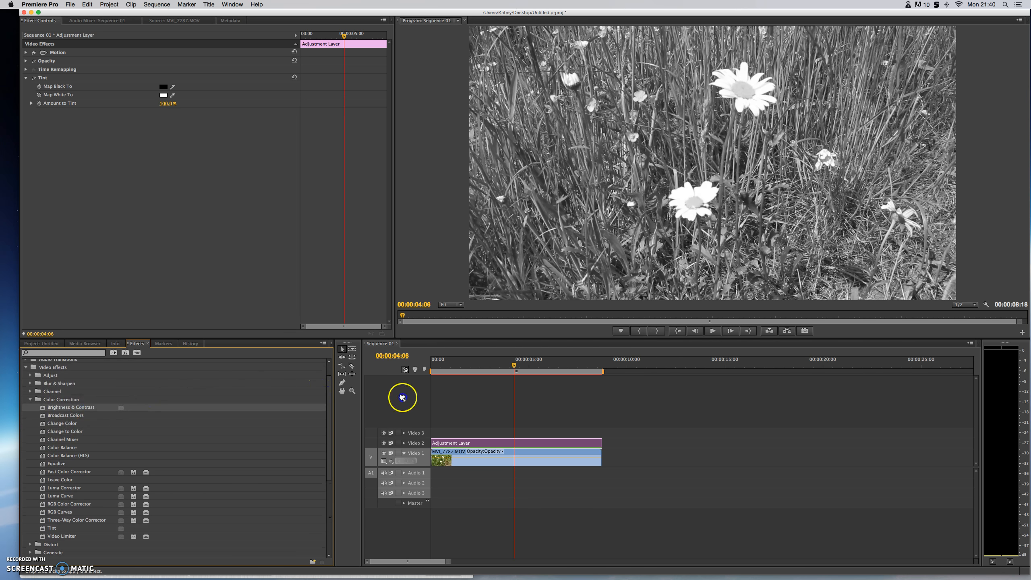
pyautogui.moveTo(465, 423); pyautogui.dragTo(368, 409)
pyautogui.moveTo(59, 369); pyautogui.dragTo(403, 403)
pyautogui.moveTo(491, 438); pyautogui.dragTo(490, 443)
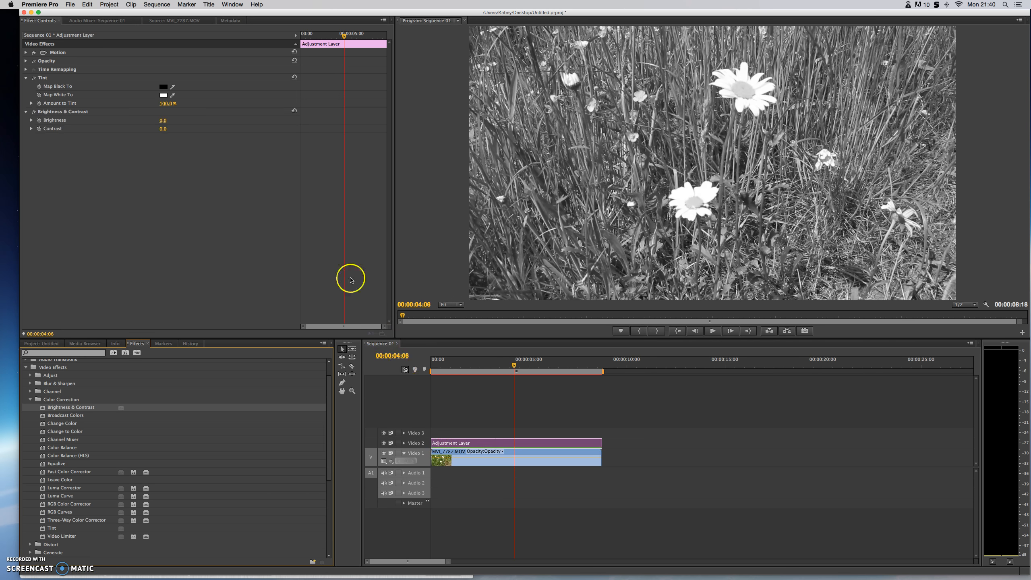
# Set the adjustment layer's Brightness to 17 and Contrast to 81 and check the look at another frame.
pyautogui.click(163, 122)
pyautogui.moveTo(163, 123); pyautogui.dragTo(164, 124)
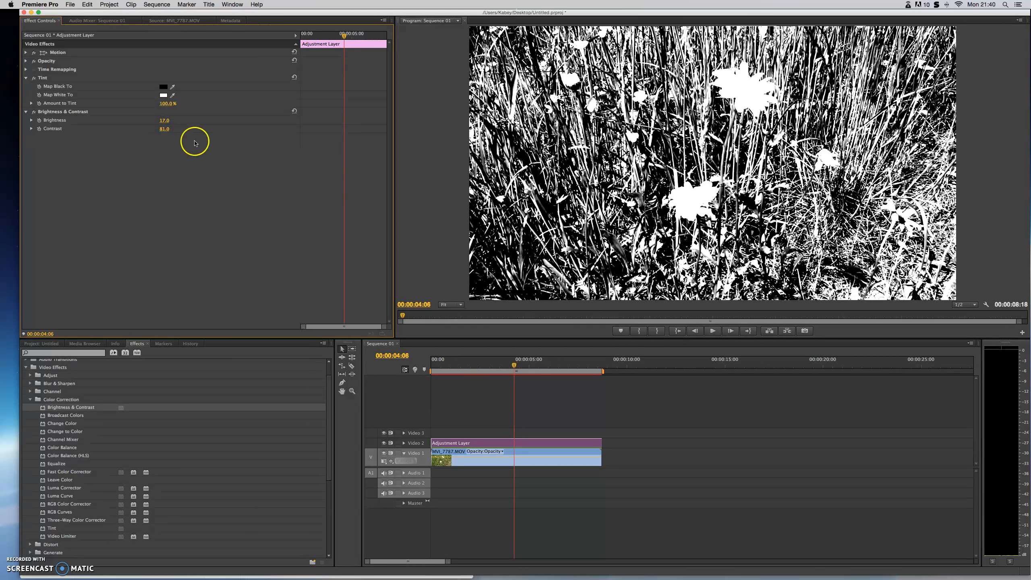
pyautogui.moveTo(515, 367); pyautogui.dragTo(541, 378)
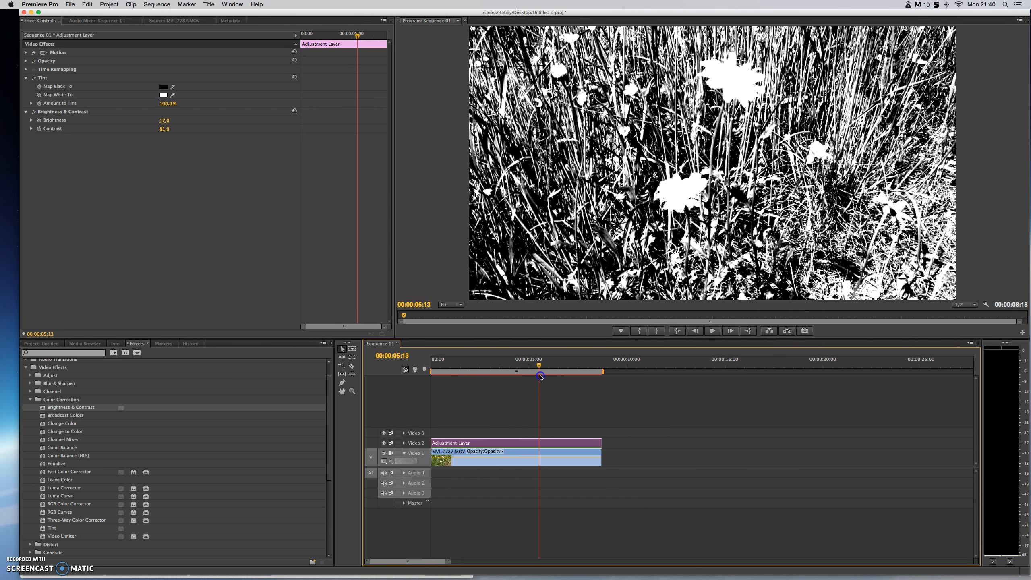
# Add the Three-Way Color Corrector to the adjustment layer, switching Tint and Brightness & Contrast off while applying it and back on.
pyautogui.moveTo(328, 417); pyautogui.dragTo(338, 451)
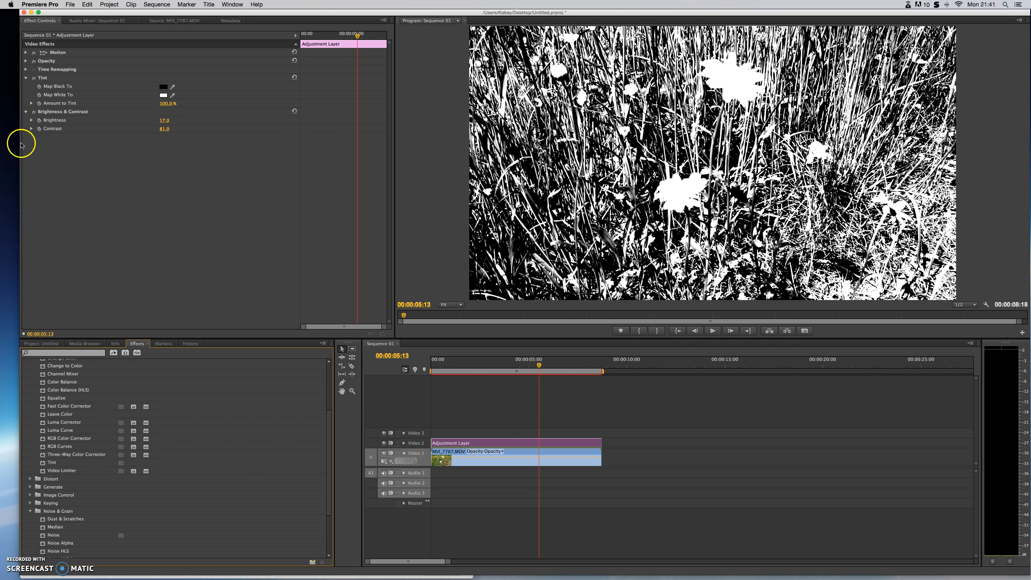
pyautogui.click(34, 78)
pyautogui.click(34, 111)
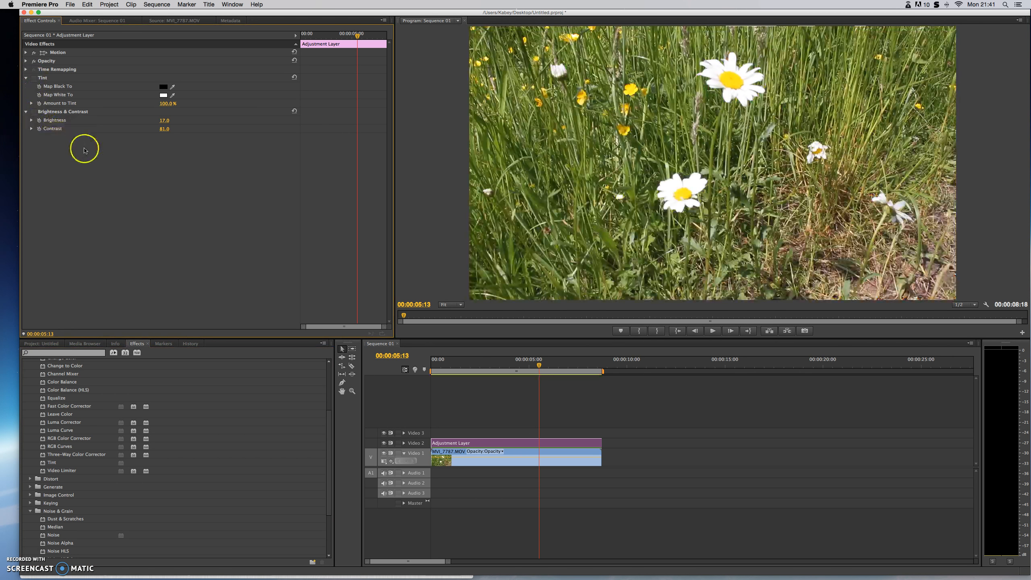
pyautogui.click(330, 423)
pyautogui.moveTo(76, 454); pyautogui.dragTo(559, 443)
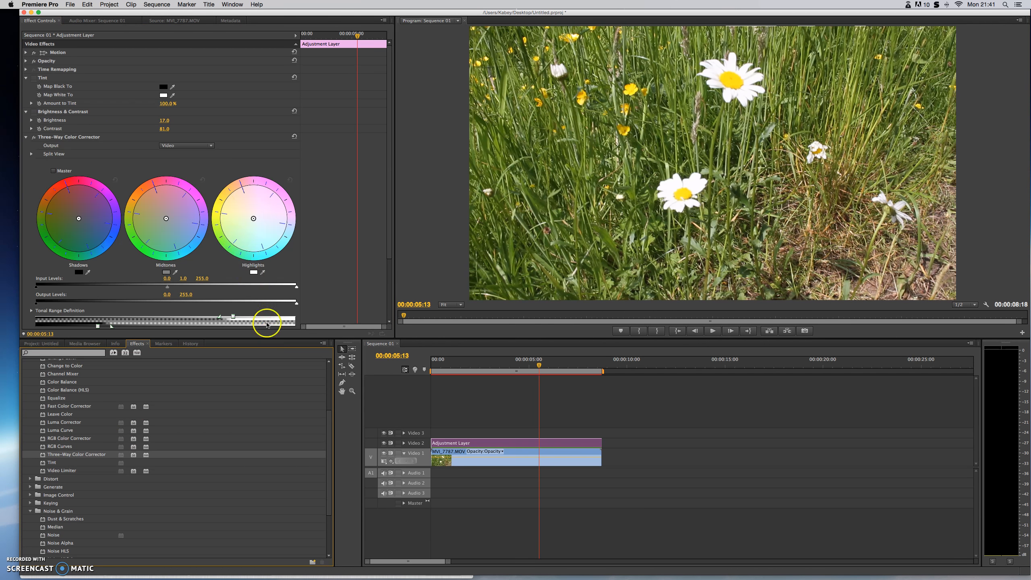
pyautogui.click(33, 77)
pyautogui.click(34, 112)
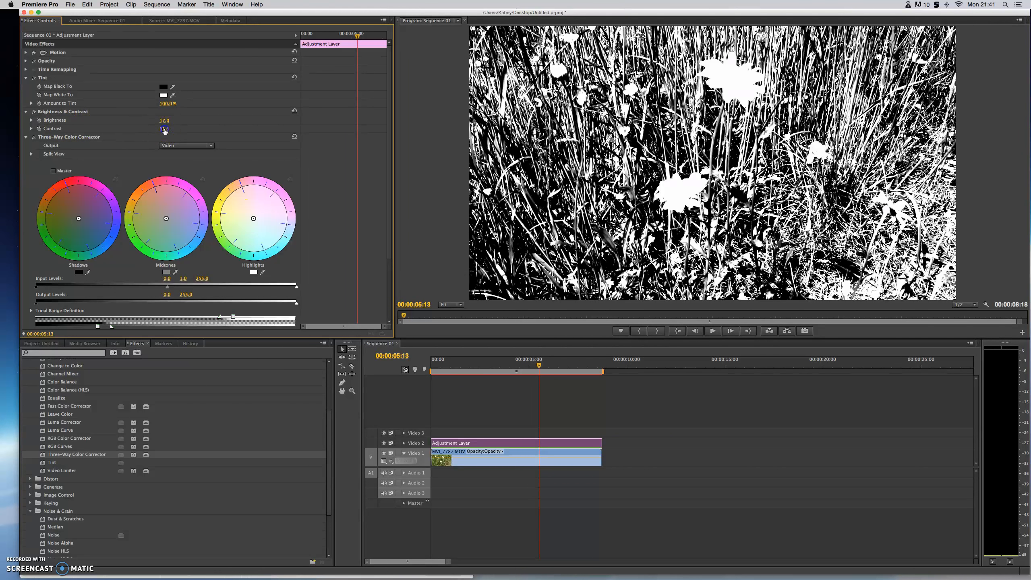
# Set Brightness to 11 and Contrast to 44, and slightly shift the highlights balance of the Three-Way Color Corrector.
pyautogui.moveTo(164, 131); pyautogui.dragTo(163, 130)
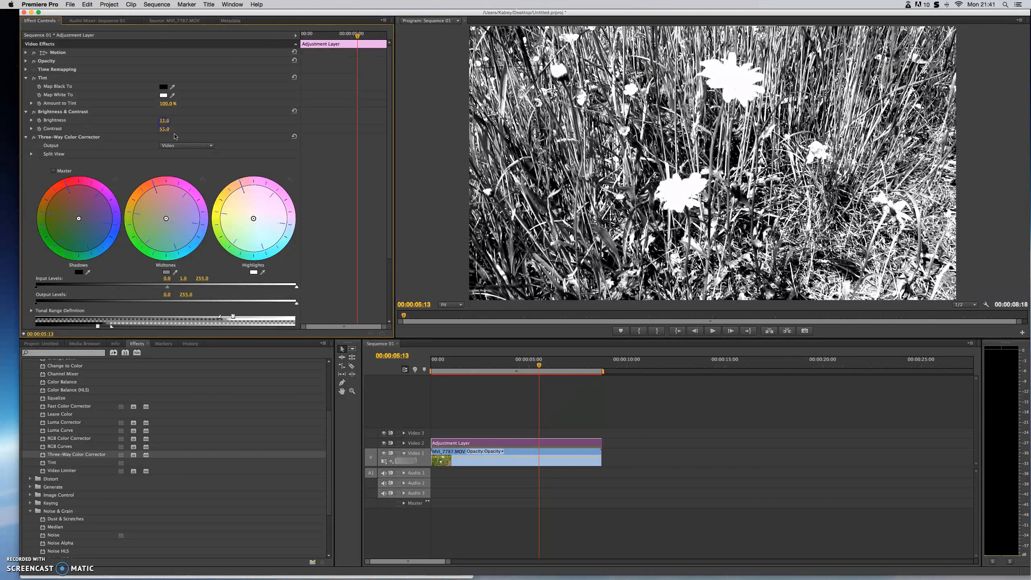
pyautogui.moveTo(167, 131); pyautogui.dragTo(165, 130)
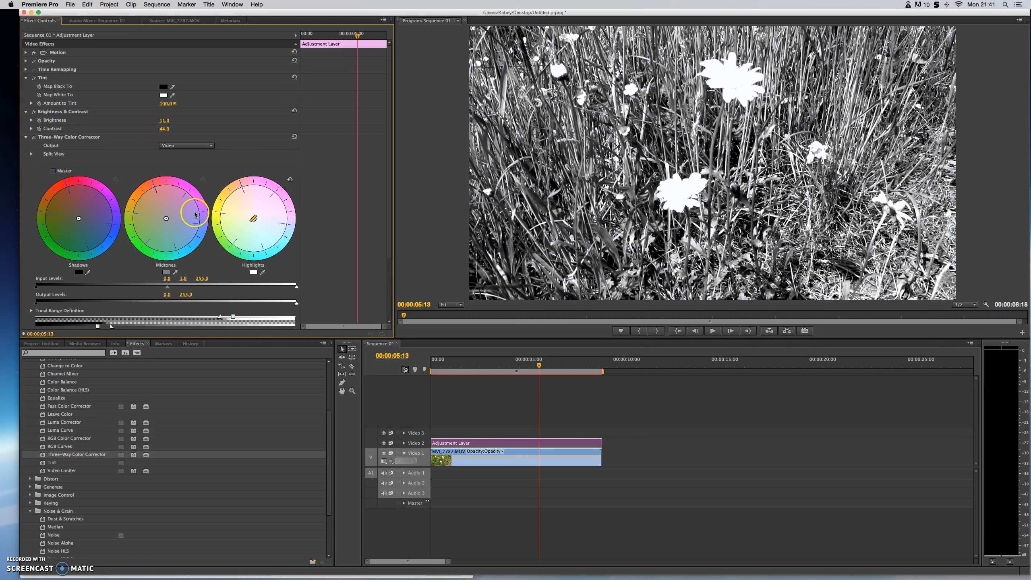
# Replace the flower clip on Video 1 with MVI_5002.MOV from the Stock footage bin and trim the adjustment layer to match its length.
pyautogui.click(41, 344)
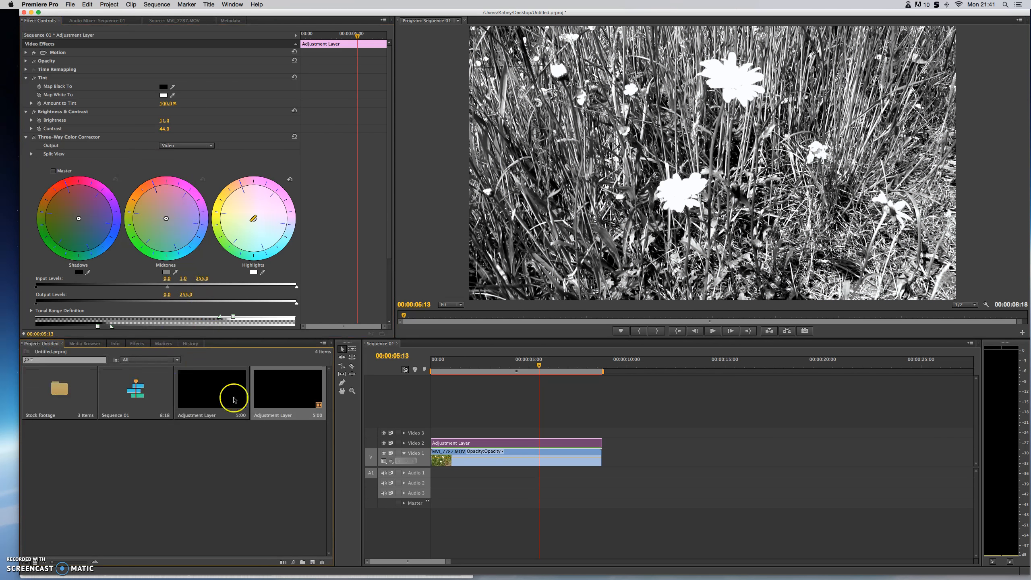
pyautogui.click(479, 462)
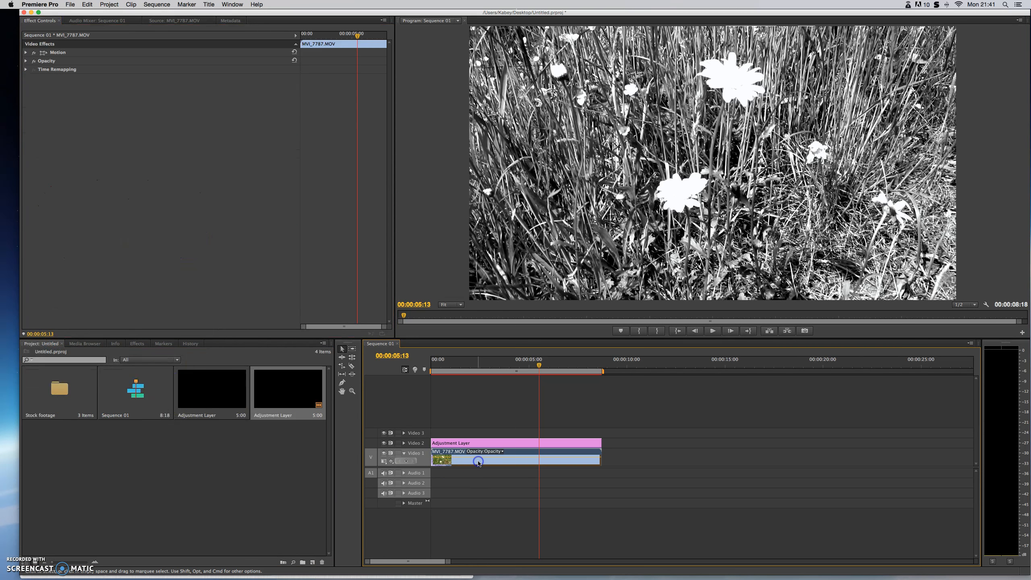
pyautogui.press('Delete')
pyautogui.doubleClick(70, 408)
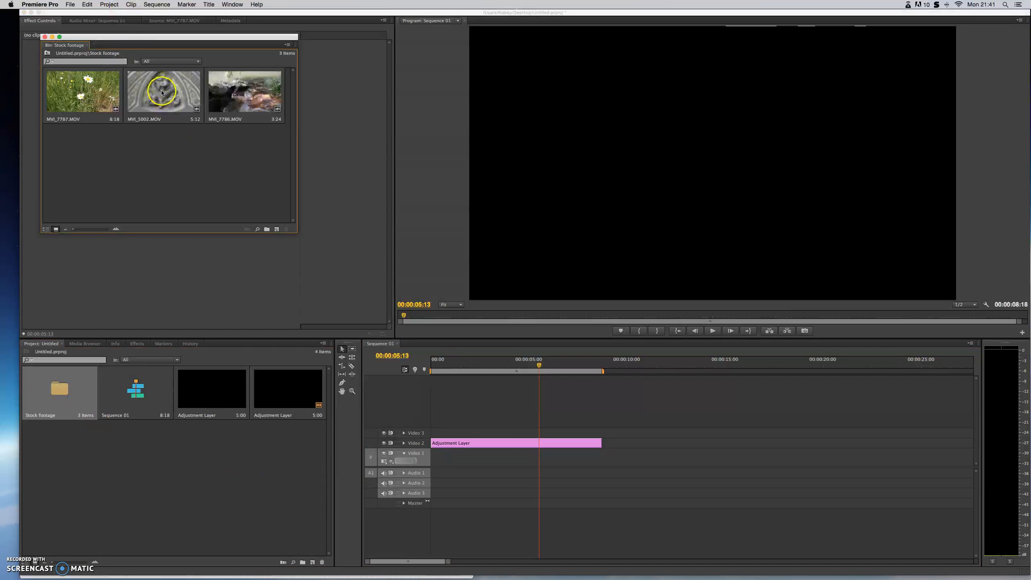
pyautogui.doubleClick(163, 93)
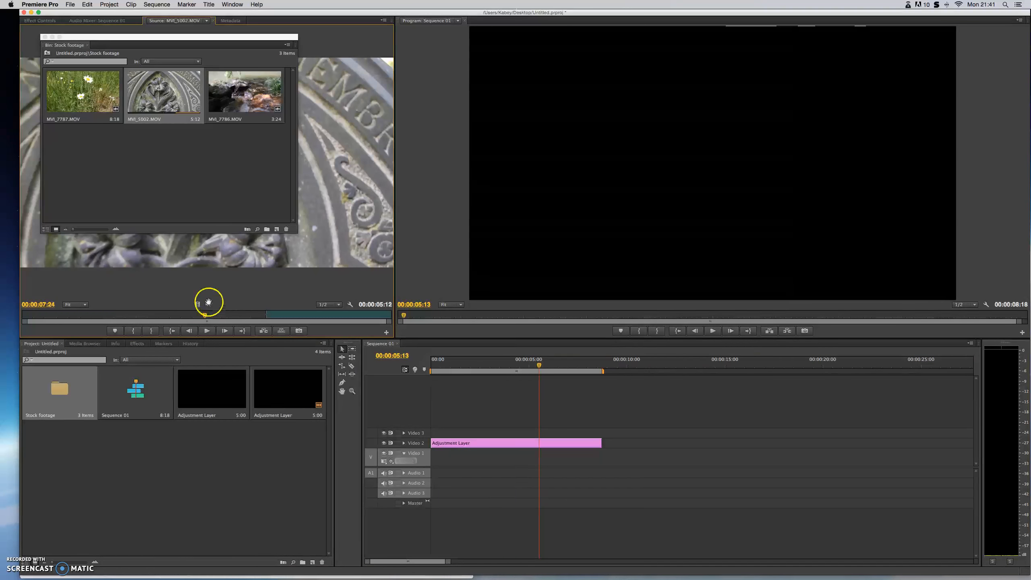
pyautogui.moveTo(200, 306); pyautogui.dragTo(520, 444)
pyautogui.click(536, 364)
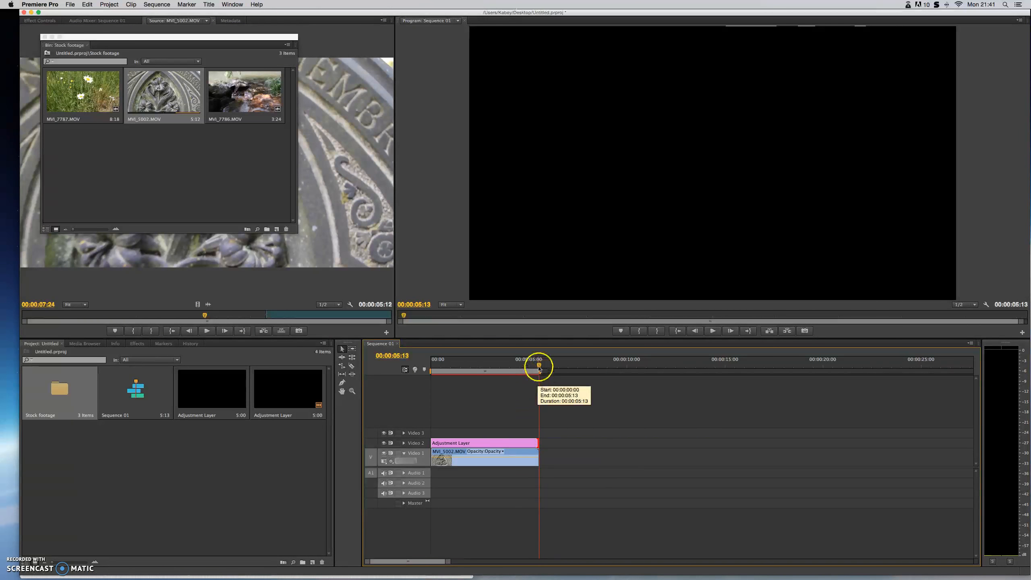
pyautogui.moveTo(537, 364); pyautogui.dragTo(455, 378)
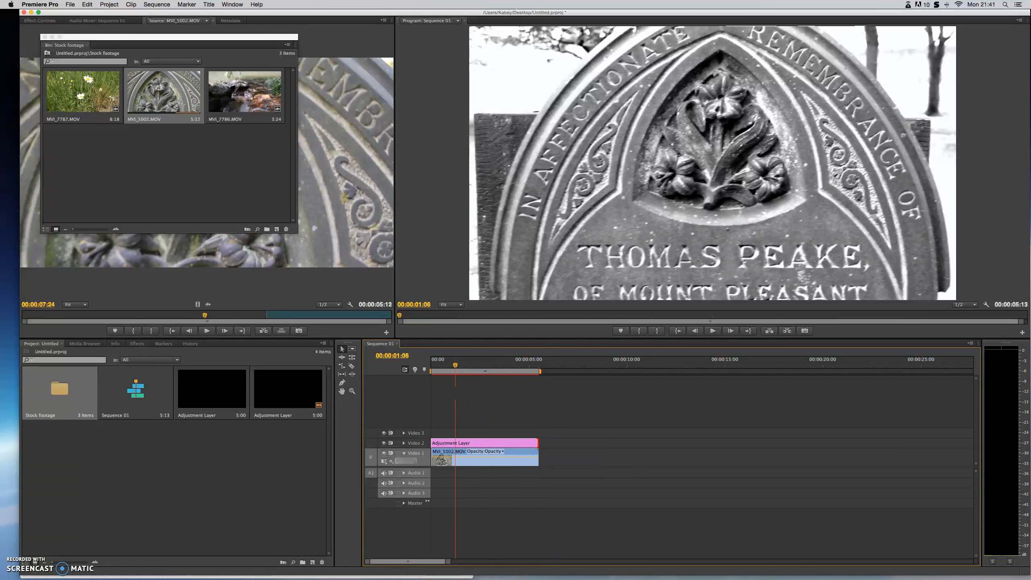
# Raise the Three-Way Color Corrector's black input level to 90.3 and set Contrast to 65 on the adjustment layer.
pyautogui.click(46, 21)
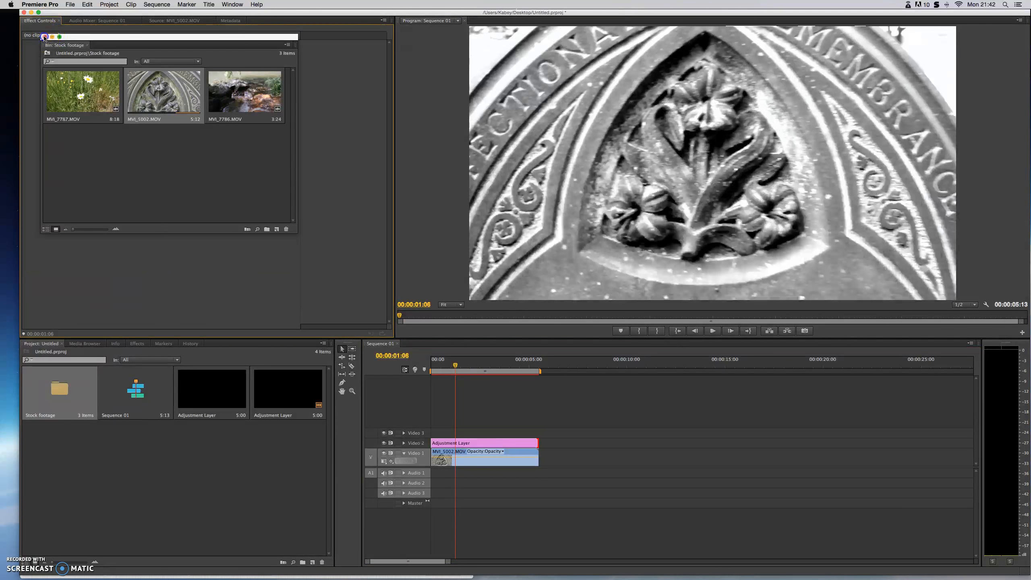
pyautogui.click(45, 37)
pyautogui.click(469, 442)
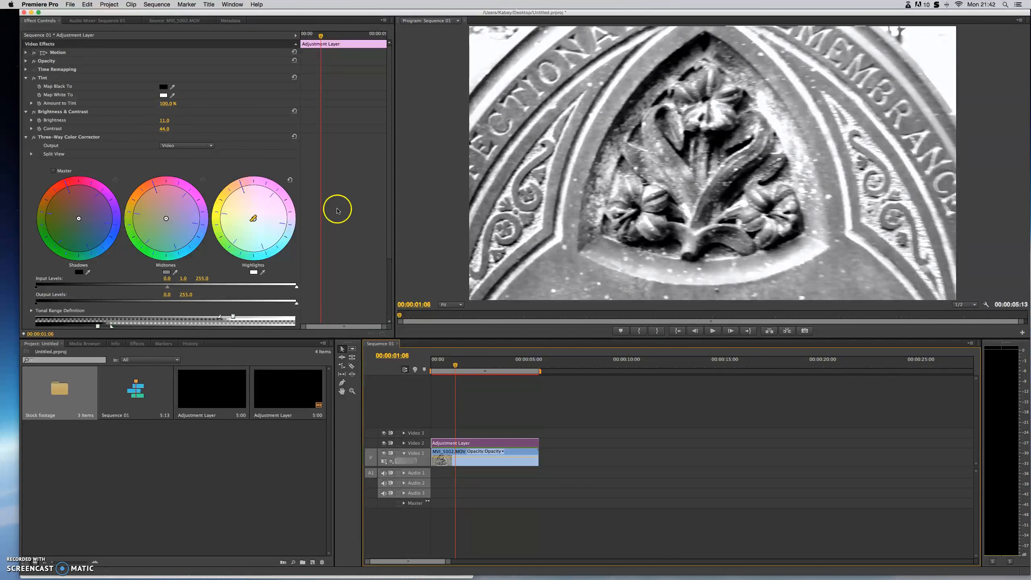
pyautogui.click(497, 369)
pyautogui.moveTo(497, 368); pyautogui.dragTo(517, 368)
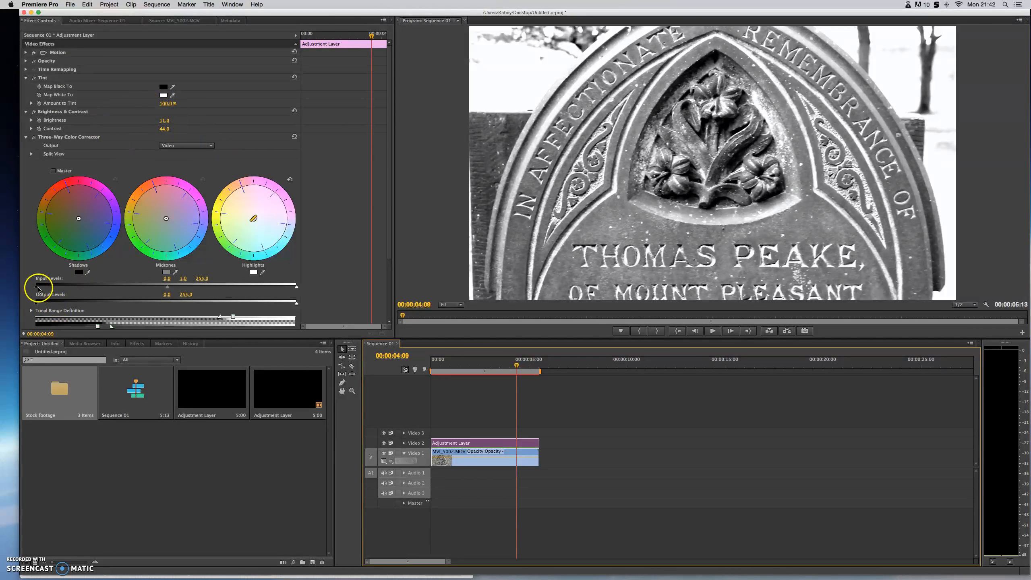
pyautogui.moveTo(37, 288); pyautogui.dragTo(115, 287)
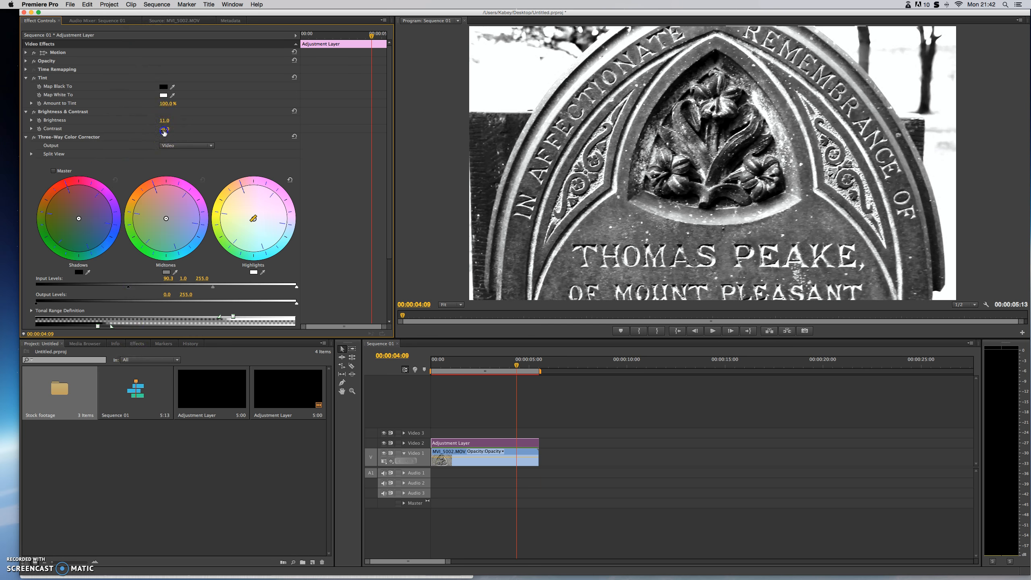
pyautogui.moveTo(165, 132); pyautogui.dragTo(169, 131)
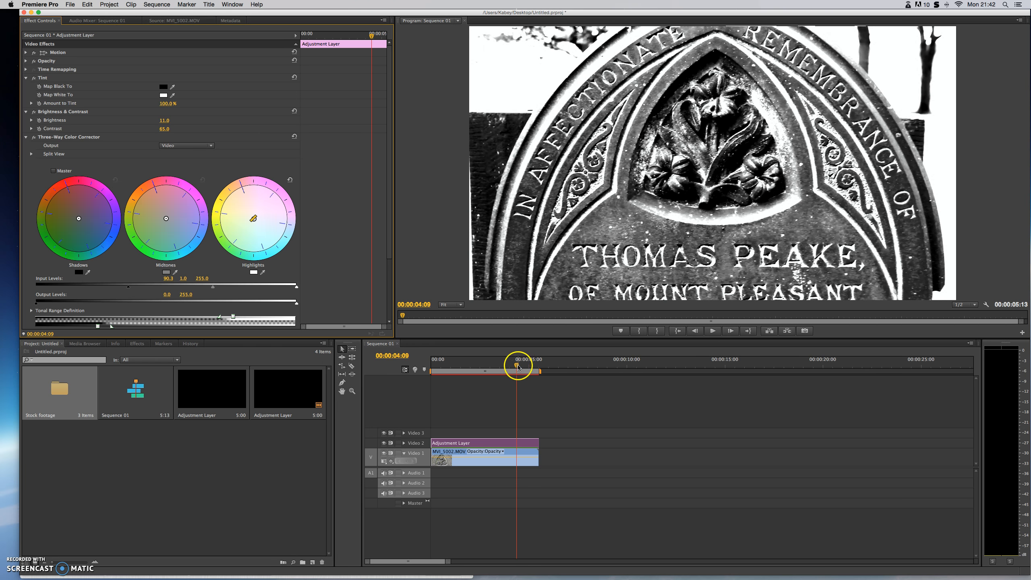
pyautogui.moveTo(486, 369); pyautogui.dragTo(520, 365)
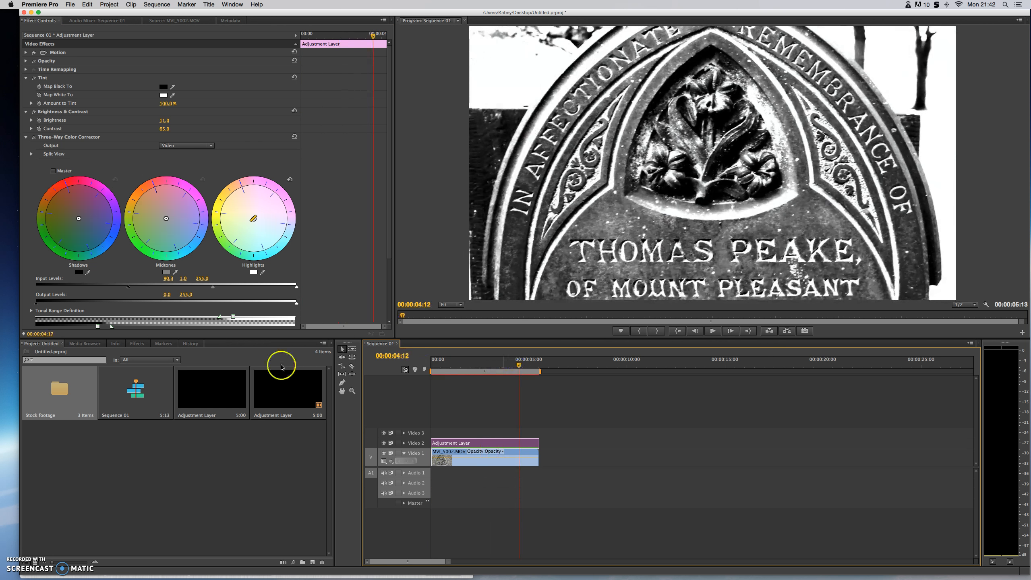
# Apply the Noise effect to the adjustment layer and set the Amount of Noise to 57%.
pyautogui.click(386, 274)
pyautogui.moveTo(385, 274); pyautogui.dragTo(383, 308)
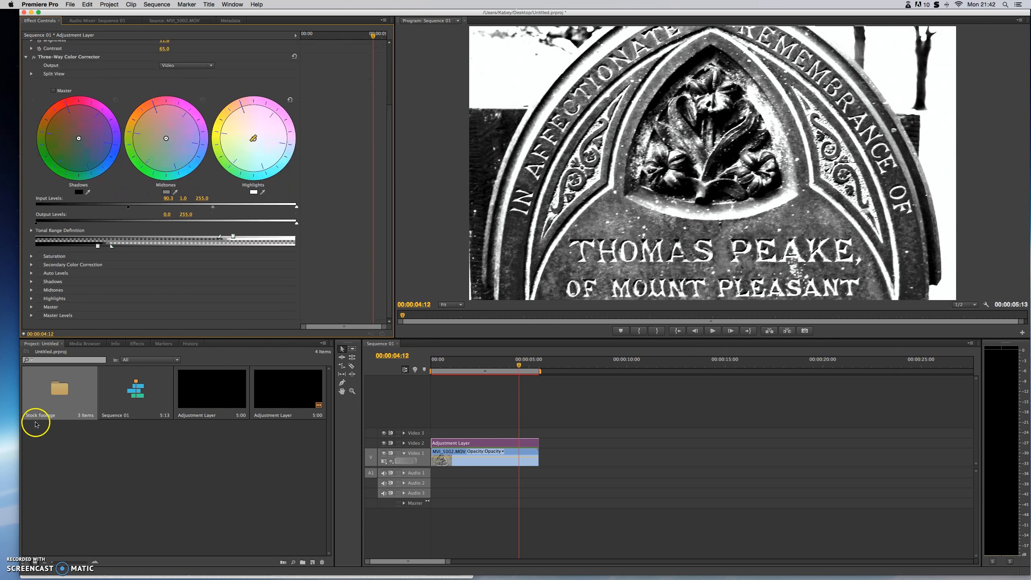
pyautogui.click(136, 344)
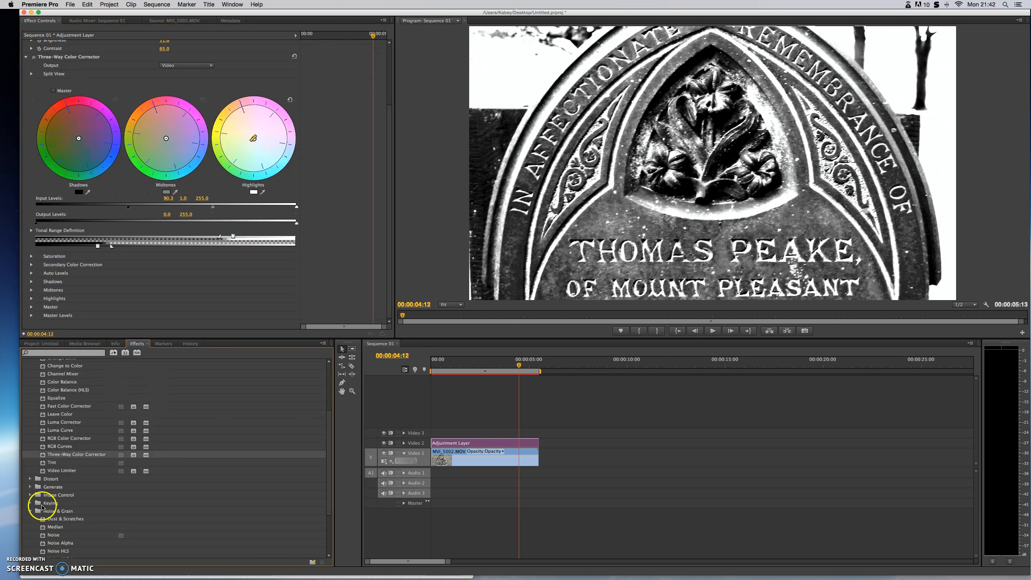
pyautogui.moveTo(57, 539); pyautogui.dragTo(458, 444)
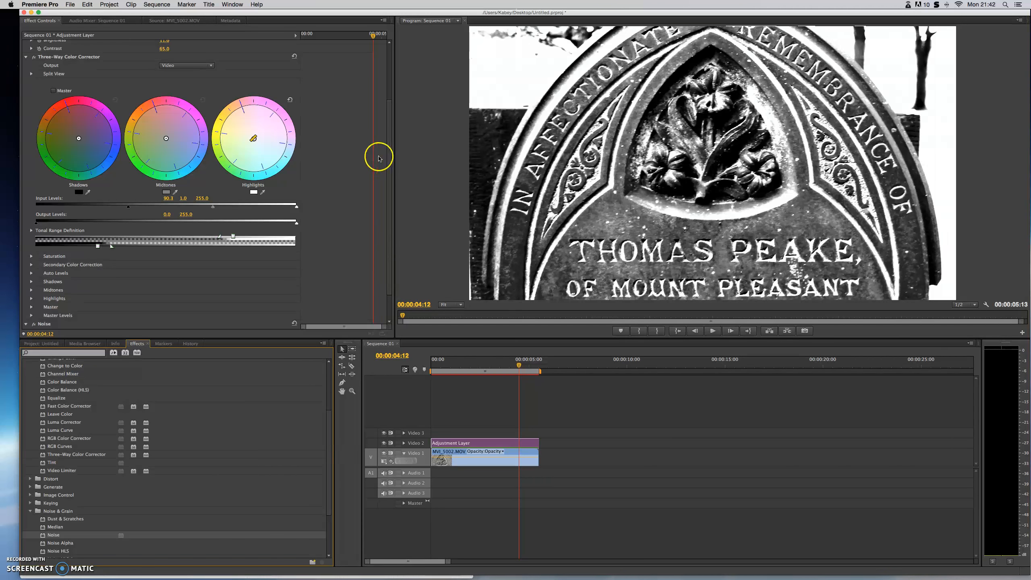
pyautogui.moveTo(389, 159); pyautogui.dragTo(392, 215)
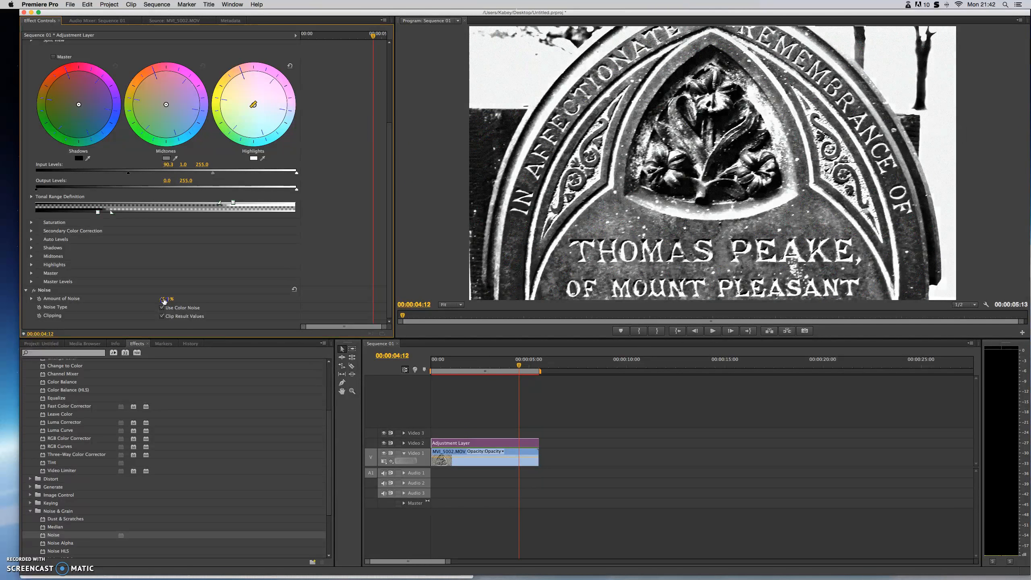
# Compare the gravestone footage with and without the adjustment layer near the clip's end and review the layer's applied effects.
pyautogui.moveTo(517, 366)
pyautogui.mouseDown()
pyautogui.moveTo(414, 372)
pyautogui.moveTo(534, 367)
pyautogui.mouseUp()
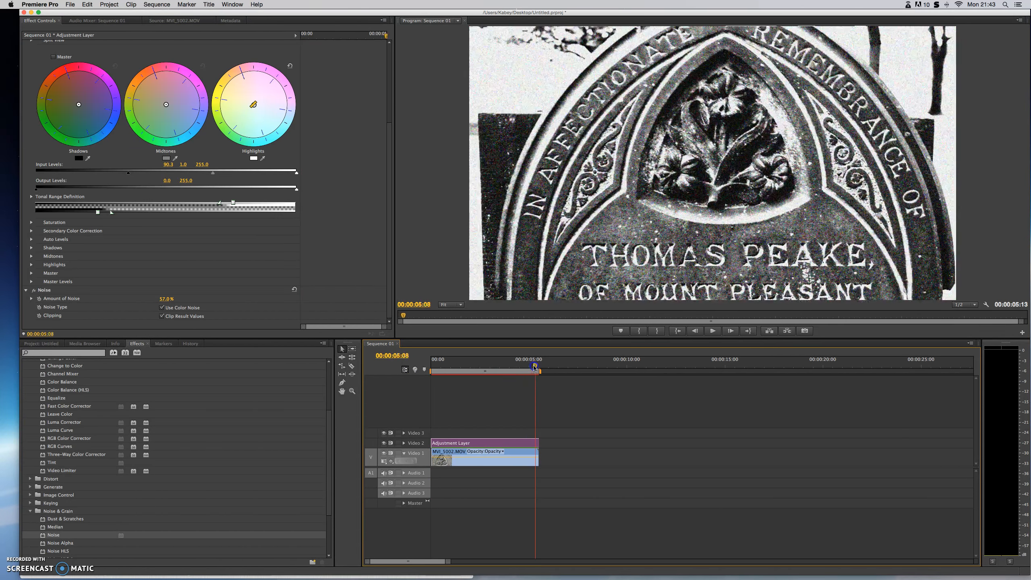
pyautogui.click(384, 443)
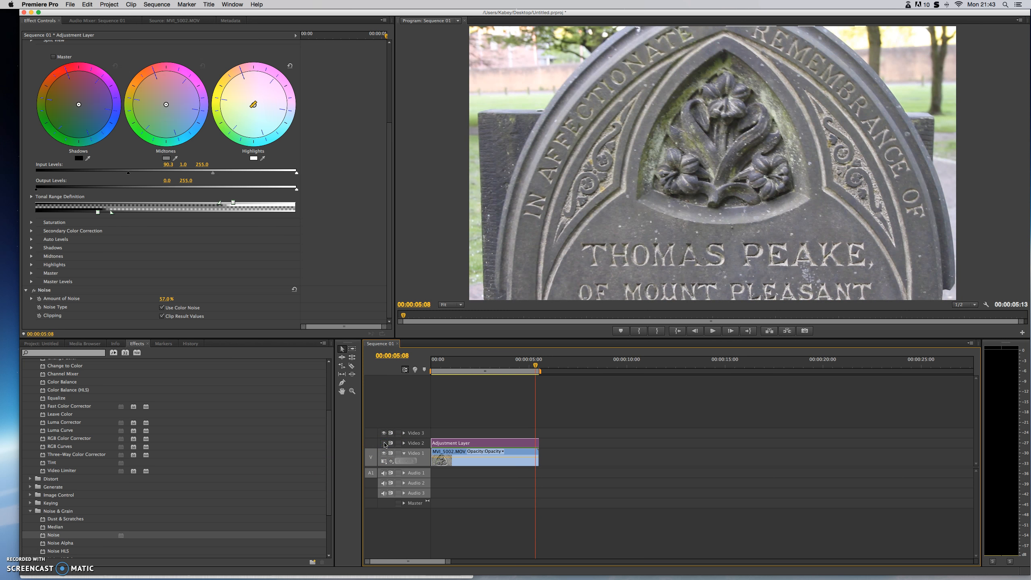
pyautogui.click(384, 443)
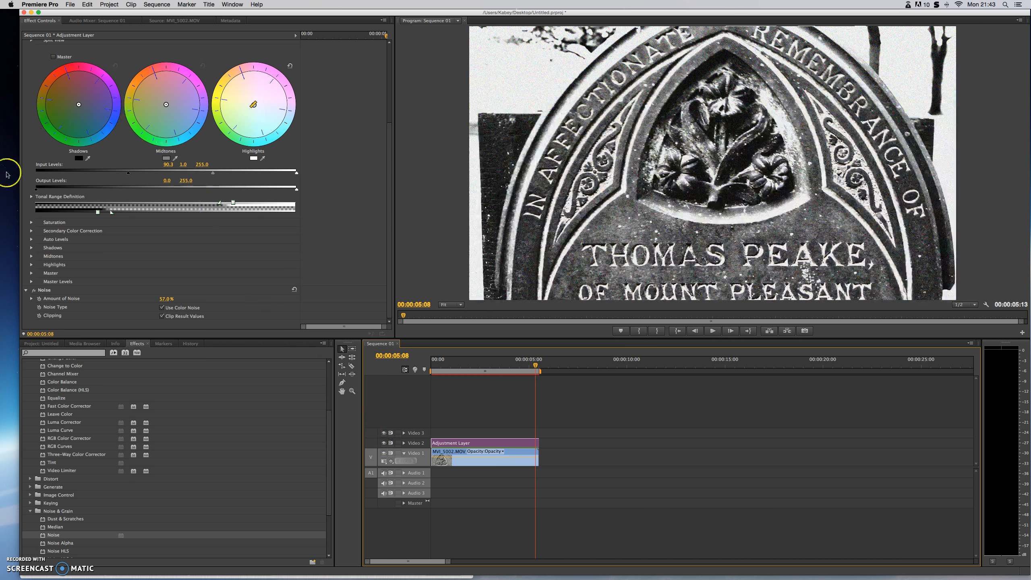
pyautogui.moveTo(391, 146); pyautogui.dragTo(387, 61)
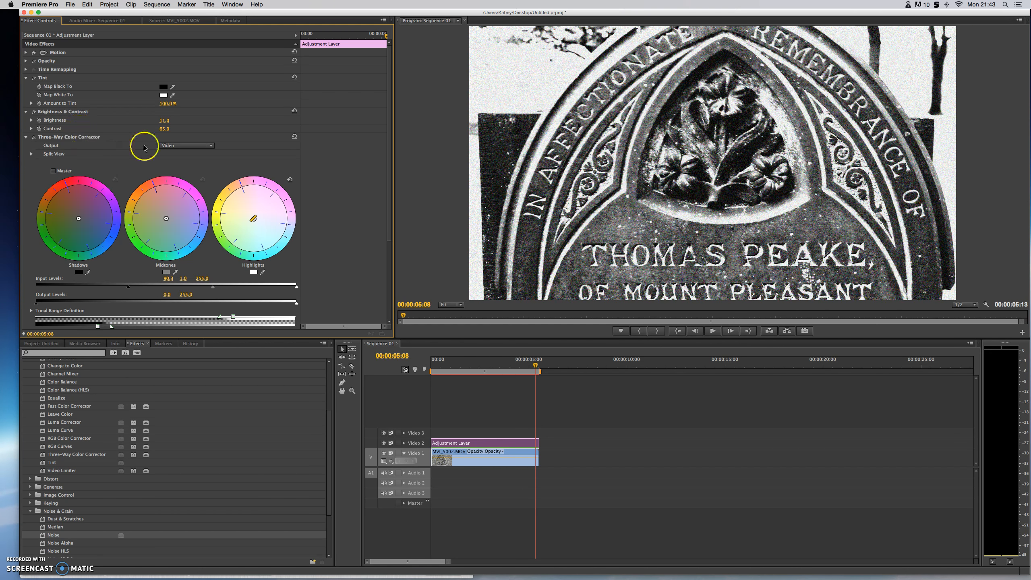
pyautogui.moveTo(390, 174); pyautogui.dragTo(398, 283)
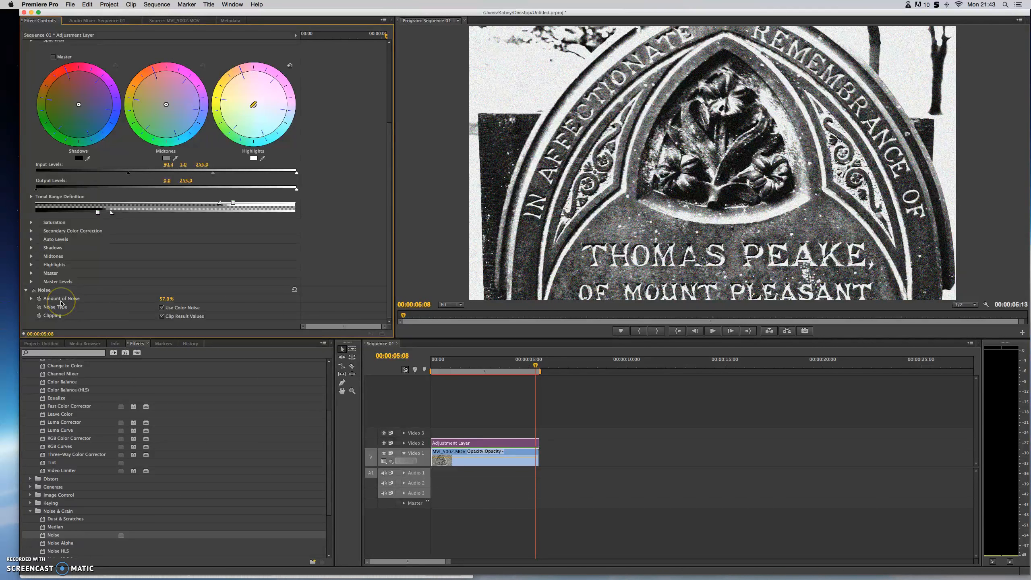
pyautogui.click(14, 551)
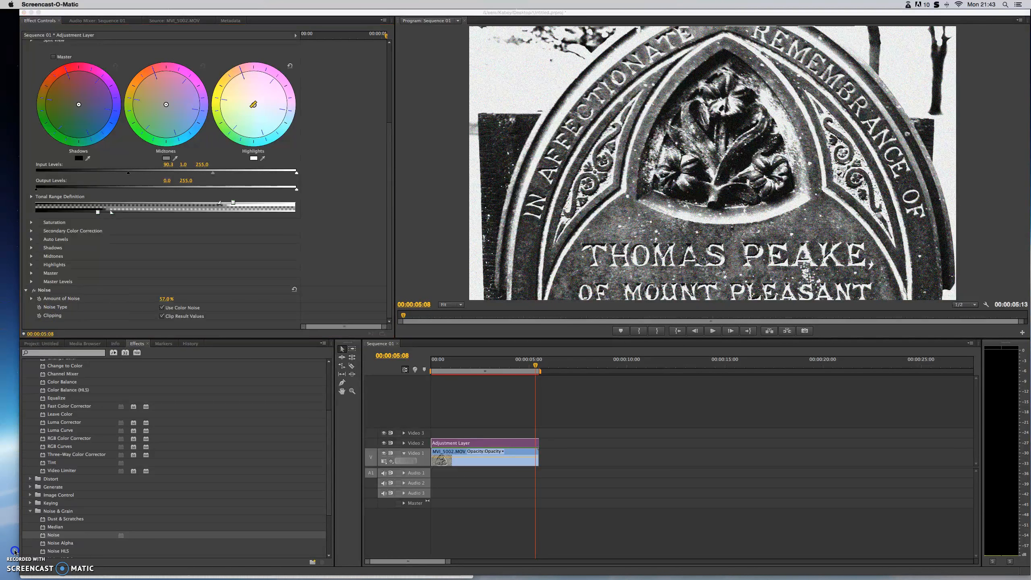